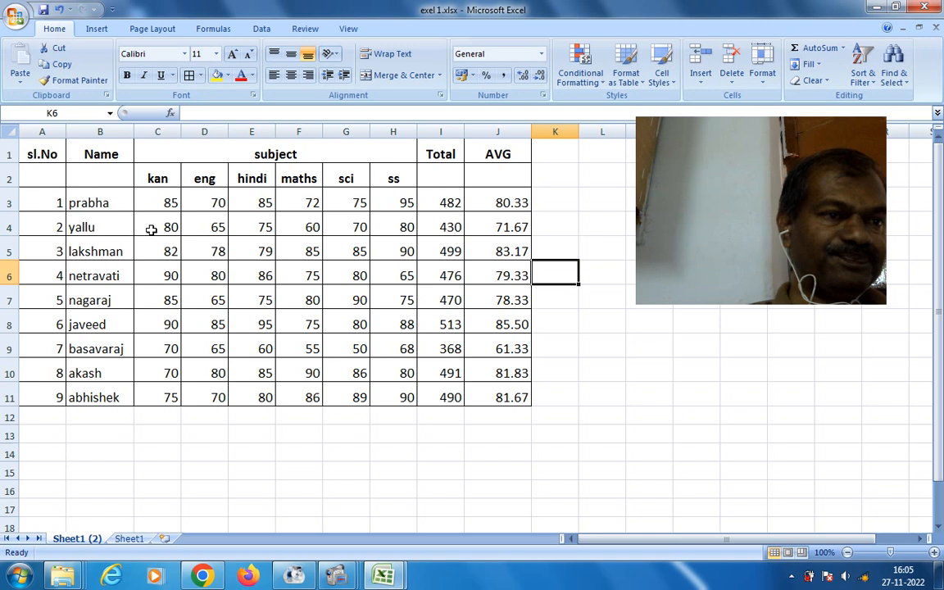
left_click(358, 228)
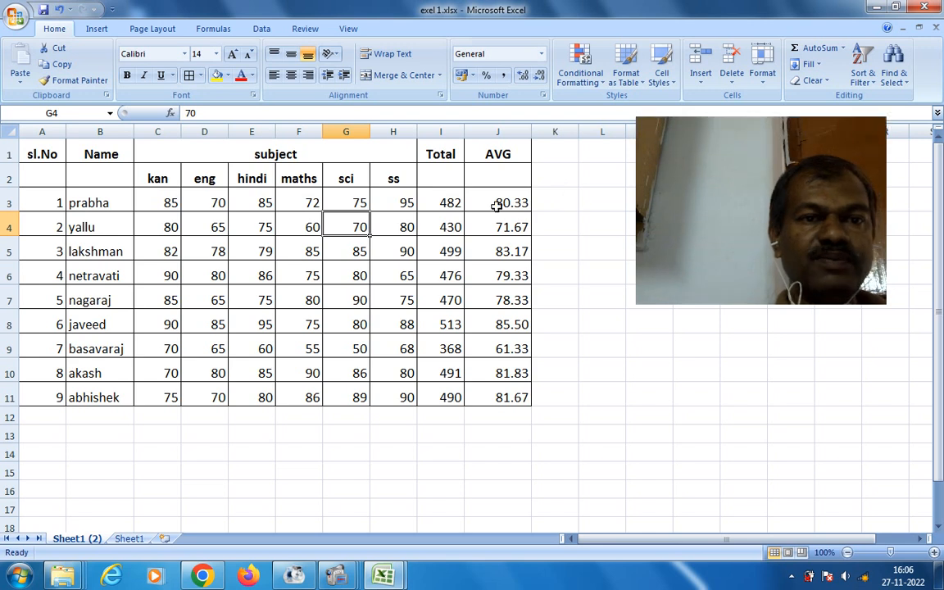
left_click(414, 253)
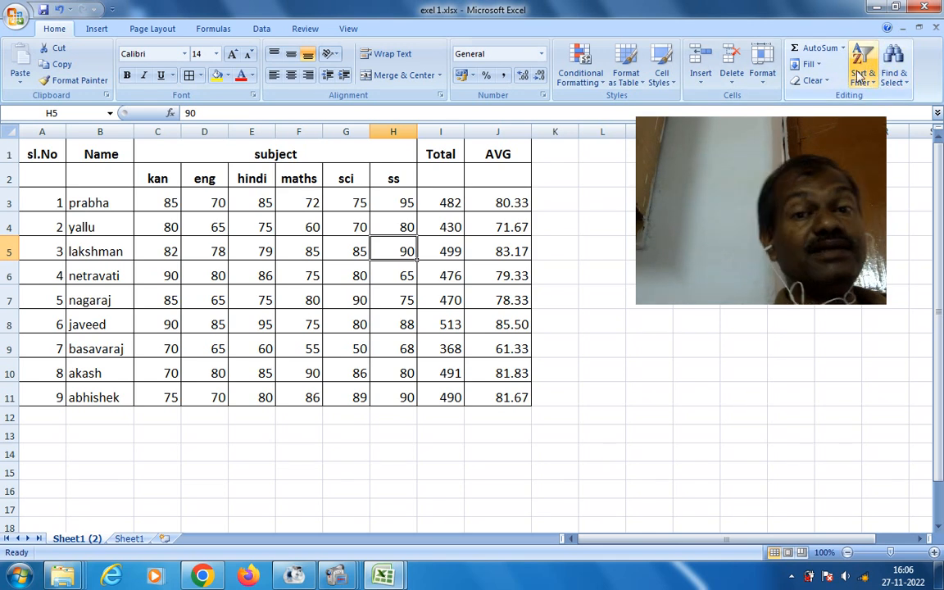
left_click(560, 209)
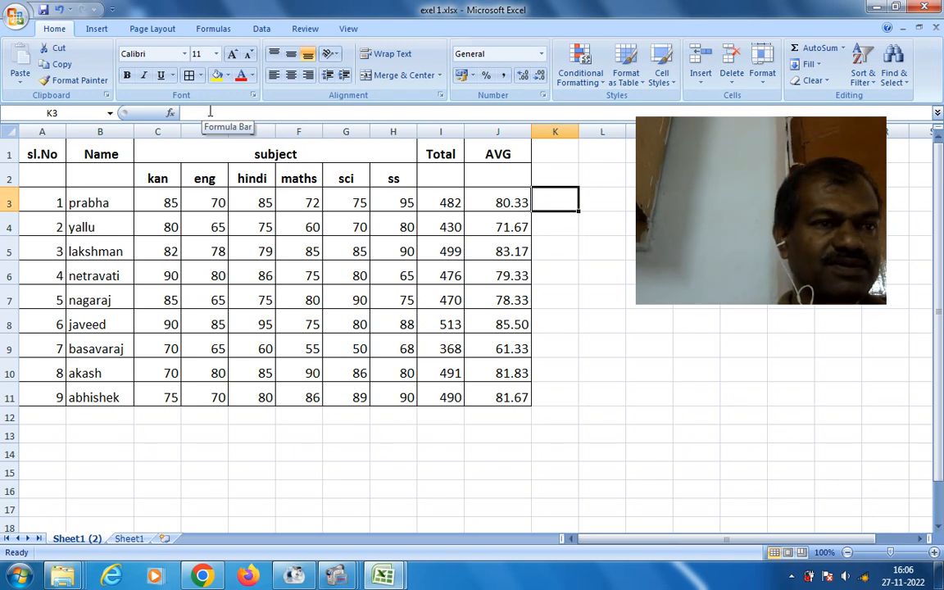
left_click(257, 436)
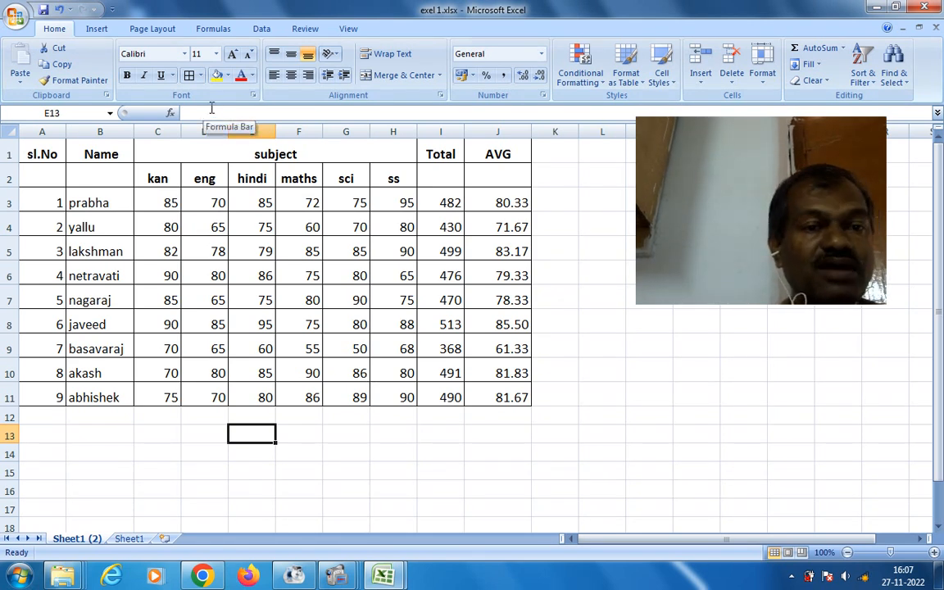
- Enter the formula =K1 in cell K4, beside the marks table
left_click(561, 219)
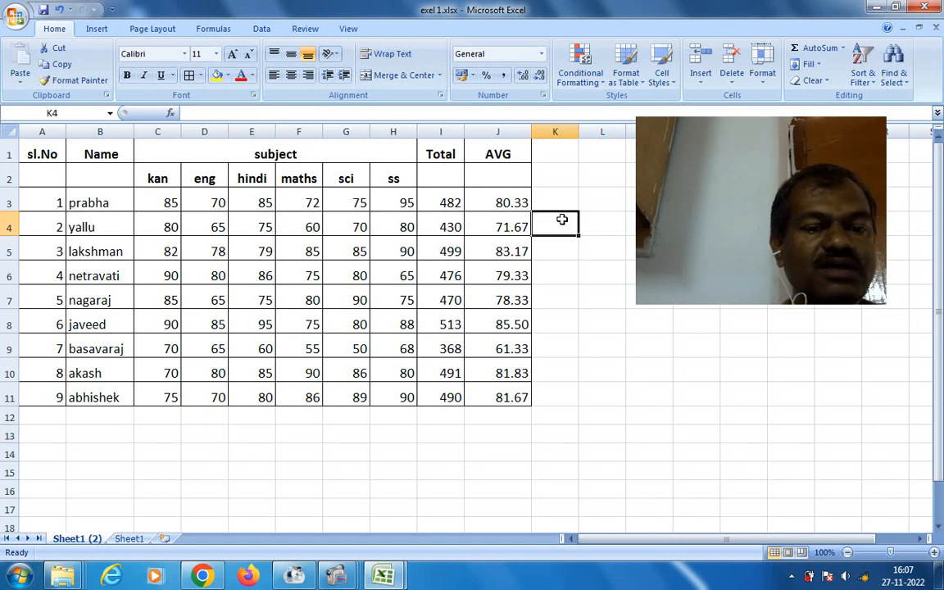
type("=")
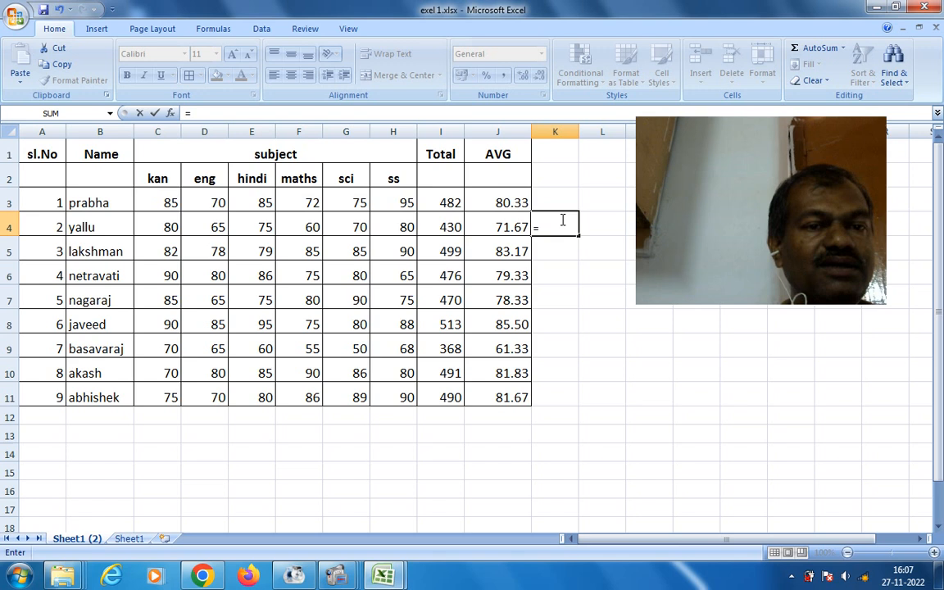
left_click(571, 305)
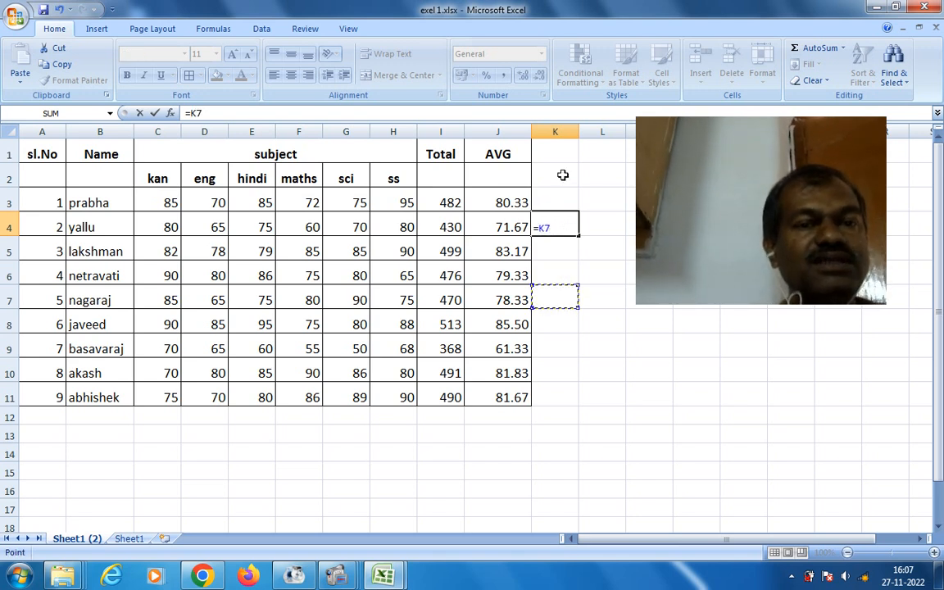
left_click(563, 147)
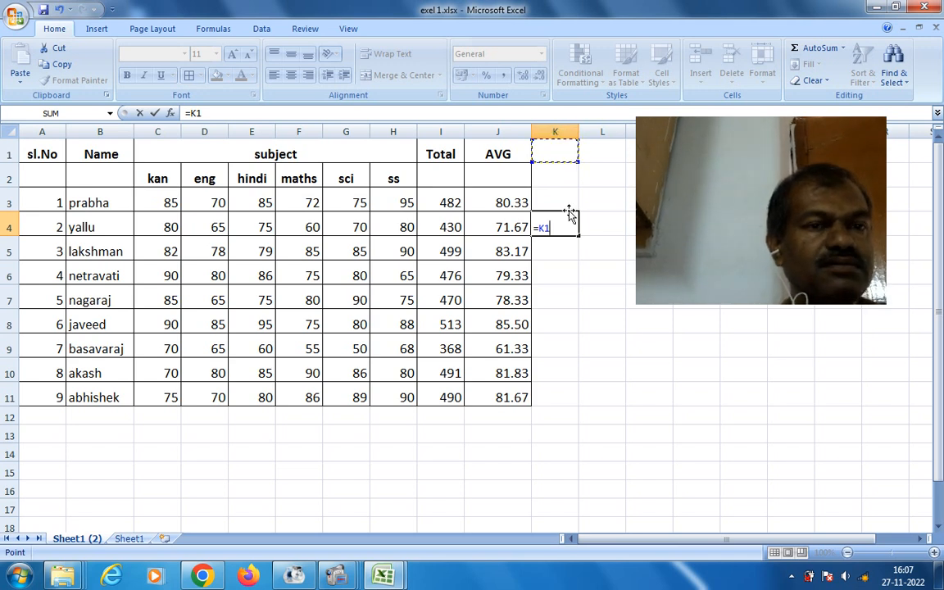
key("Return")
left_click(563, 280)
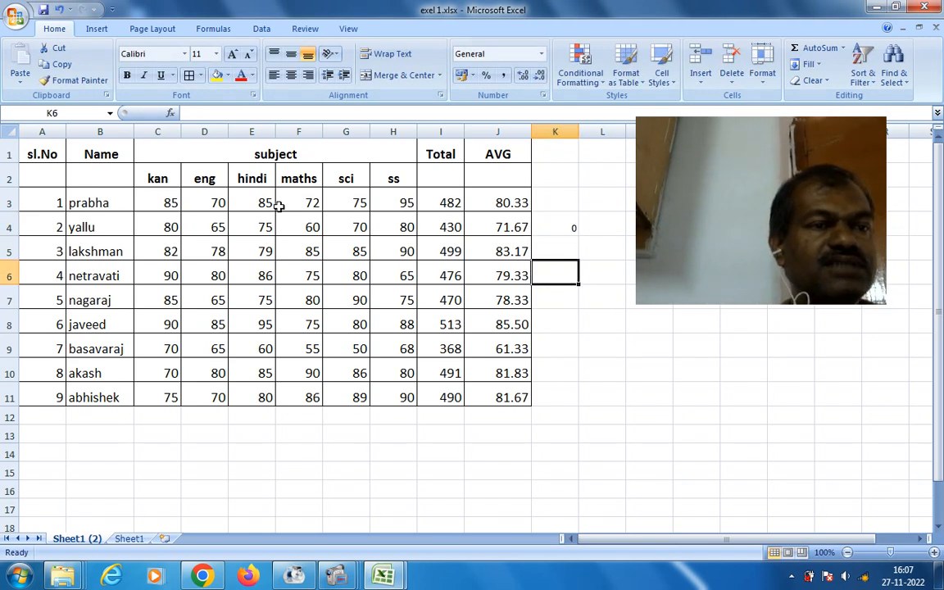
- Switch to Sheet1 and slightly widen the Name column, column B
left_click(128, 540)
left_click(152, 398)
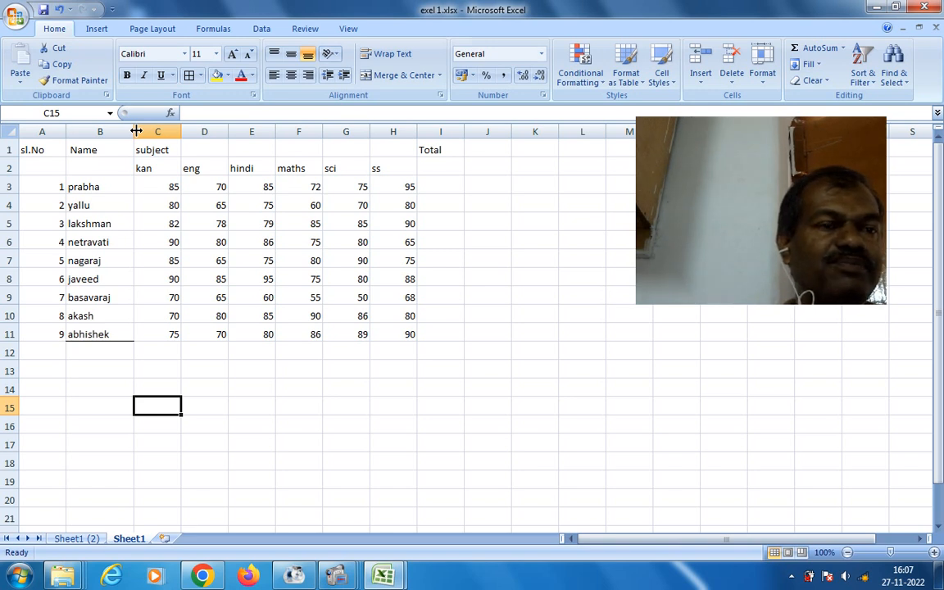
left_click_drag(136, 131, 199, 132)
left_click(94, 241)
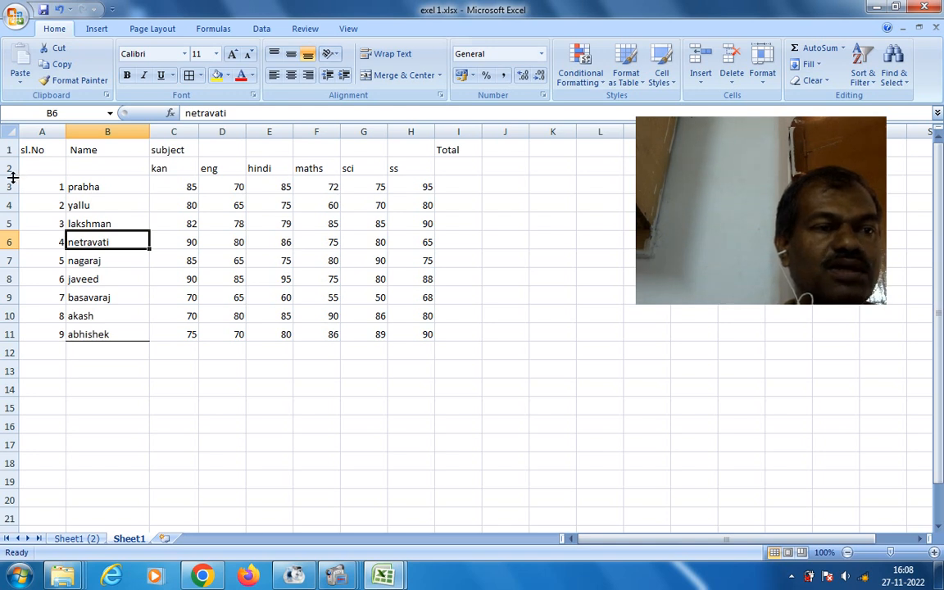
- Increase the height of row 2, and give rows 2 through 11 the same taller row height
mouse_move(12, 177)
left_mouse_down()
mouse_move(11, 222)
mouse_move(10, 188)
left_mouse_up()
left_click(92, 234)
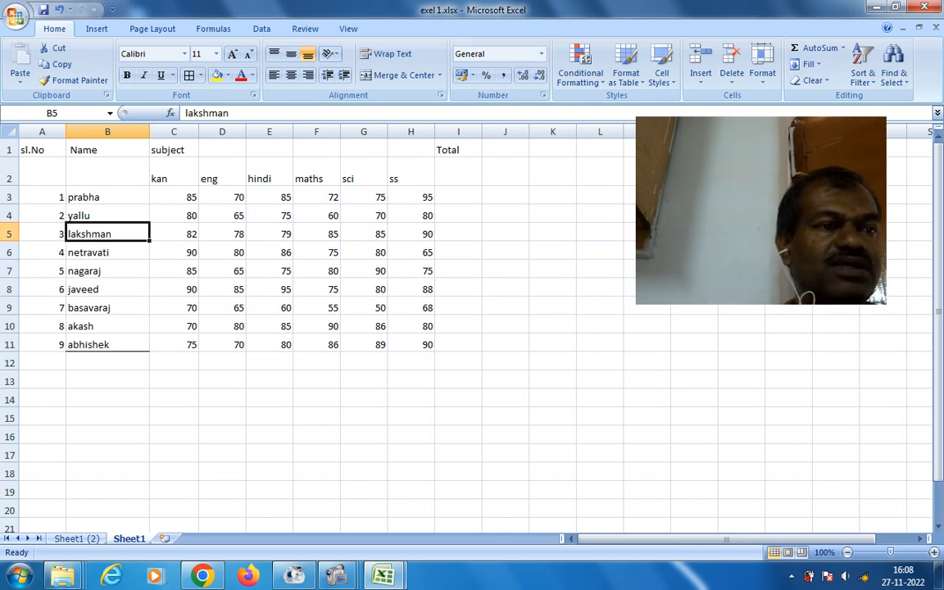
left_click_drag(9, 172, 10, 346)
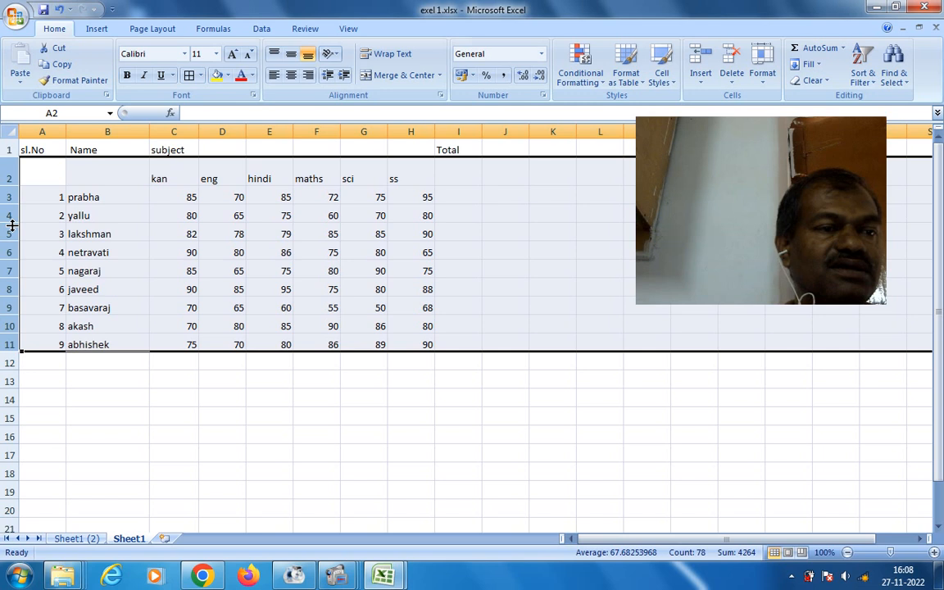
left_click_drag(13, 225, 14, 237)
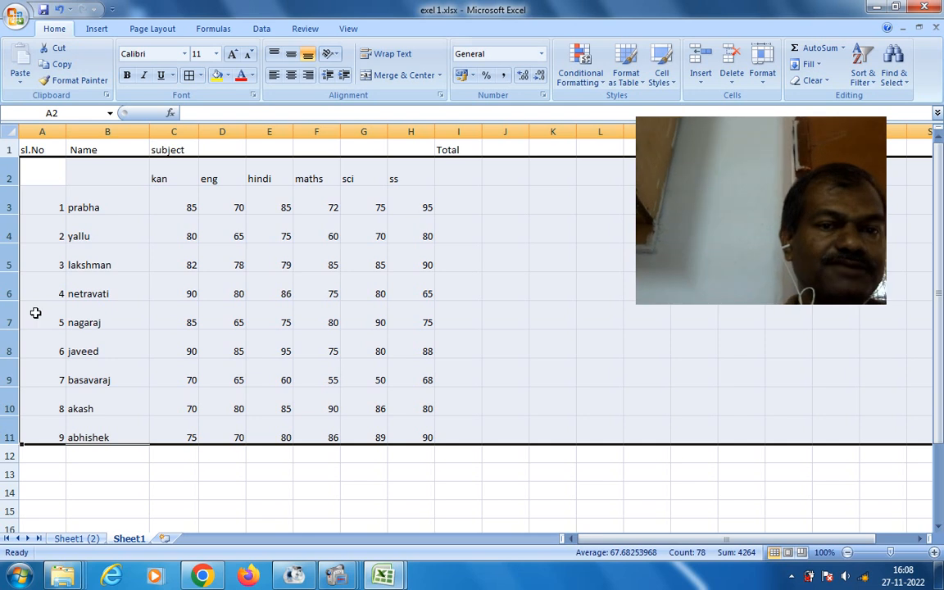
left_click(168, 255)
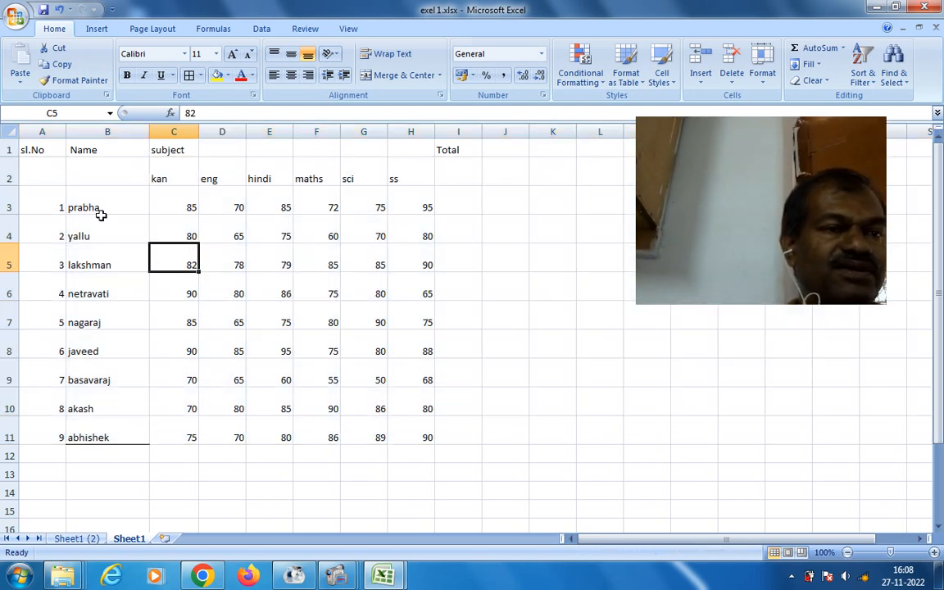
- Examine the serial number, name and subject headings and the marks in C3:H11 on Sheet1
left_click(40, 154)
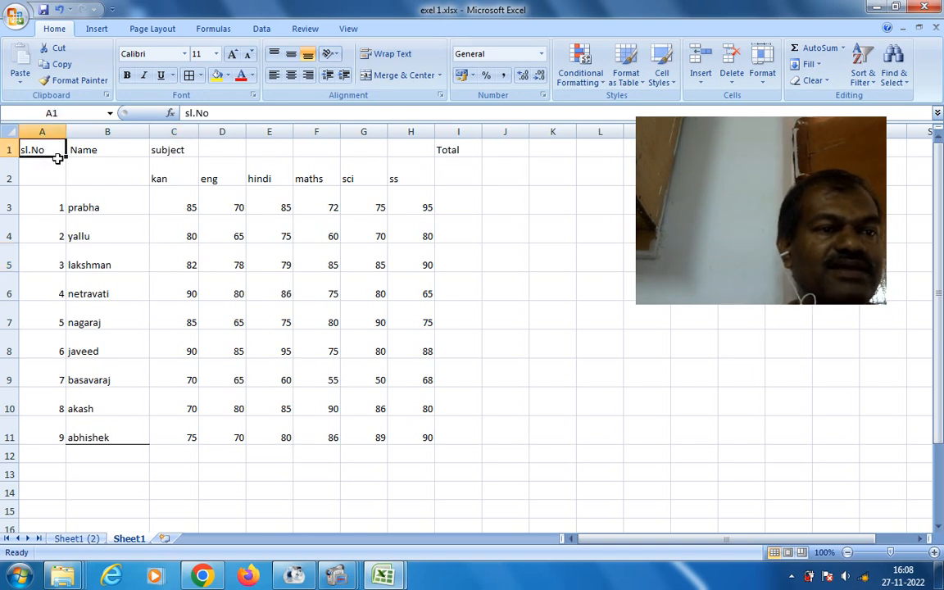
left_click(45, 130)
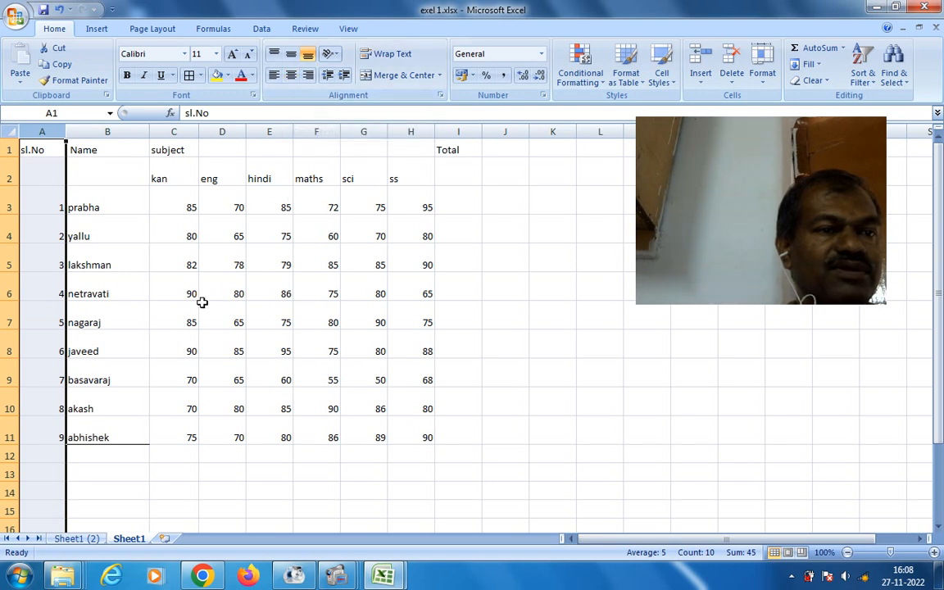
left_click(103, 150)
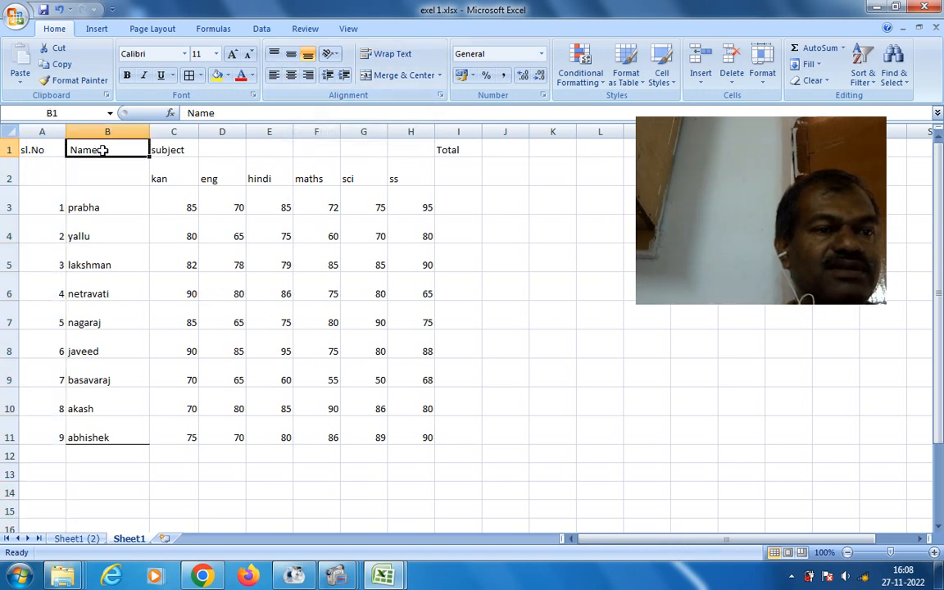
left_click(174, 178)
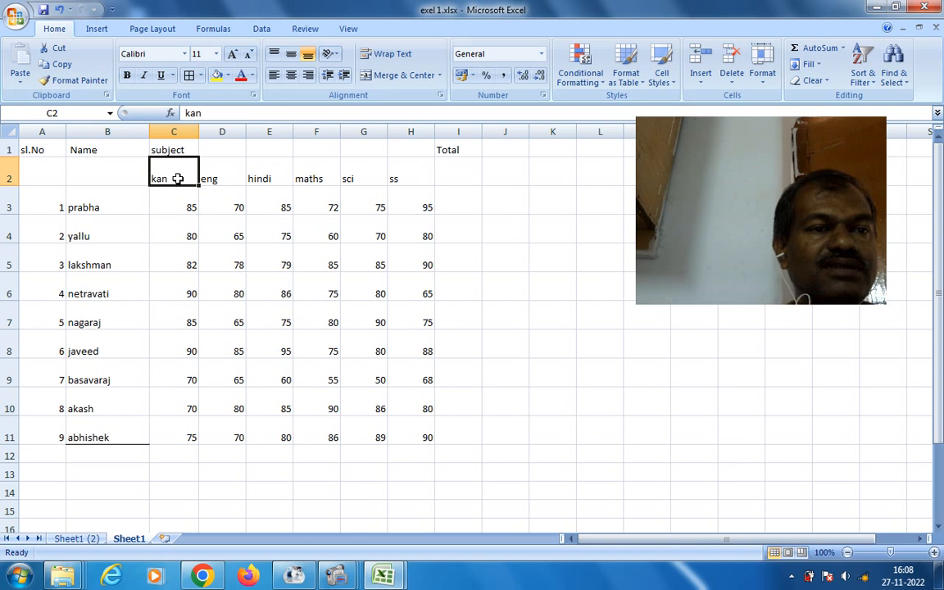
left_click(213, 178)
left_click(262, 179)
left_click(319, 179)
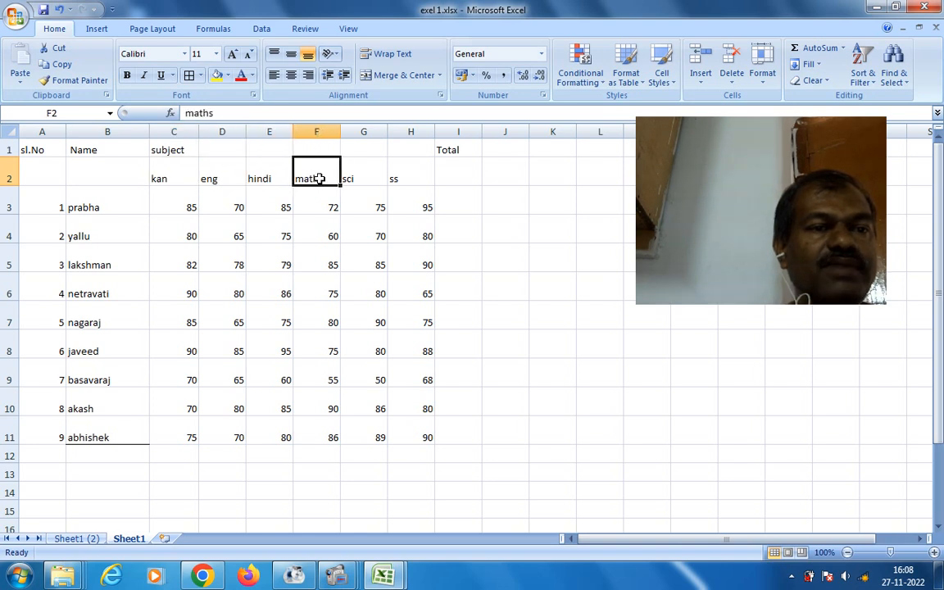
left_click(369, 177)
left_click(415, 177)
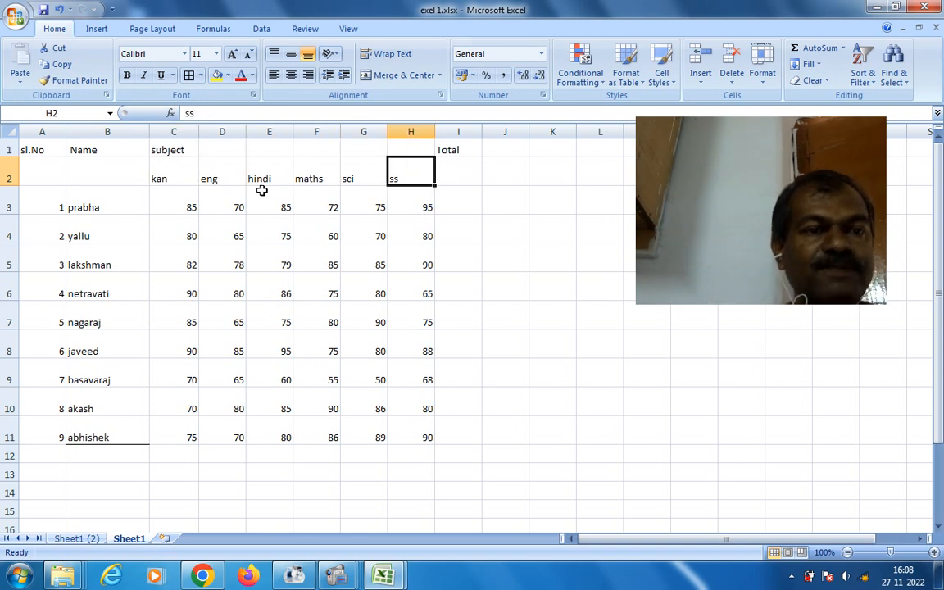
left_click(183, 210)
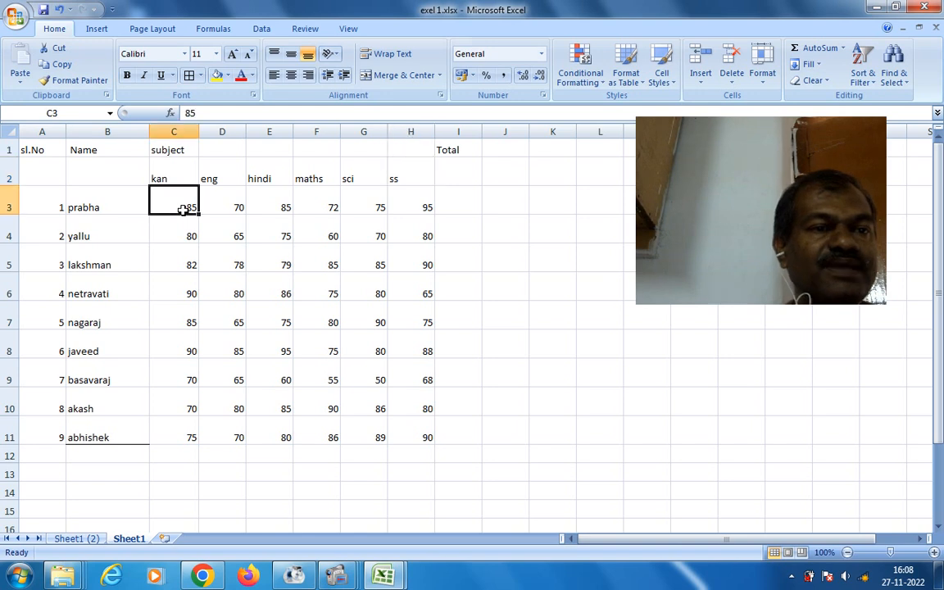
left_click_drag(183, 210, 335, 386)
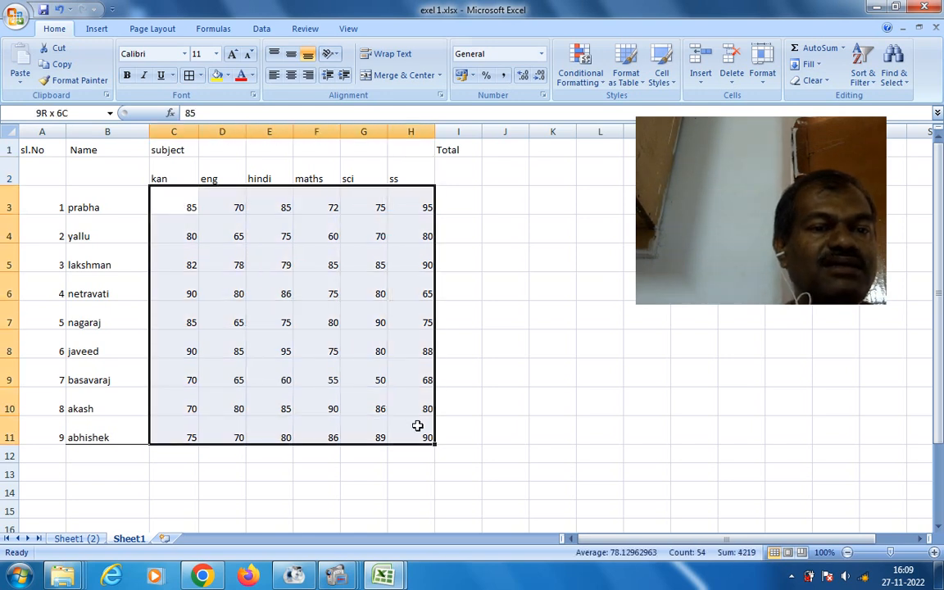
left_click_drag(417, 425, 418, 425)
left_click(381, 333)
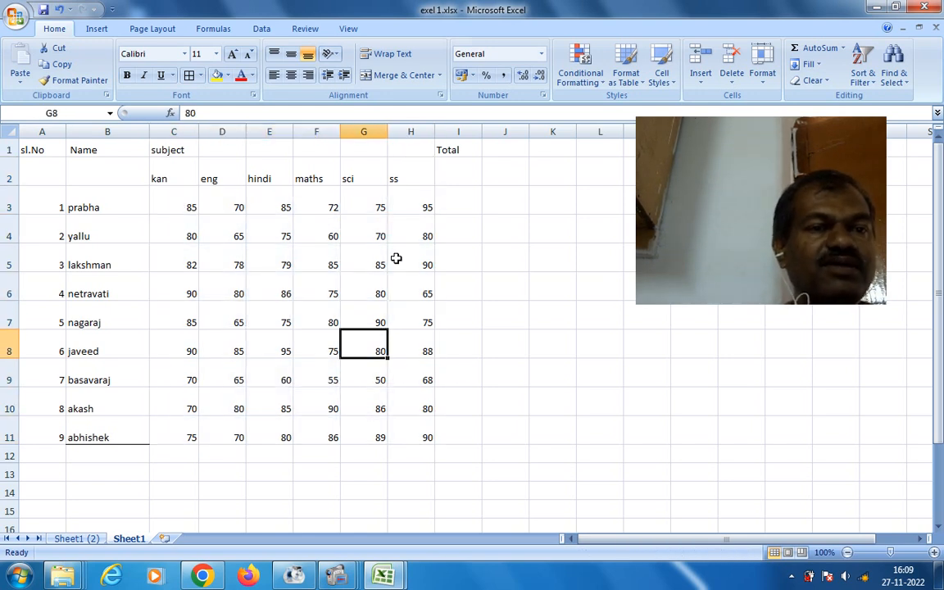
- Check the merged subject heading on Sheet1 (2), and merge and center the subject heading across C1:H1 on Sheet1
left_click(160, 144)
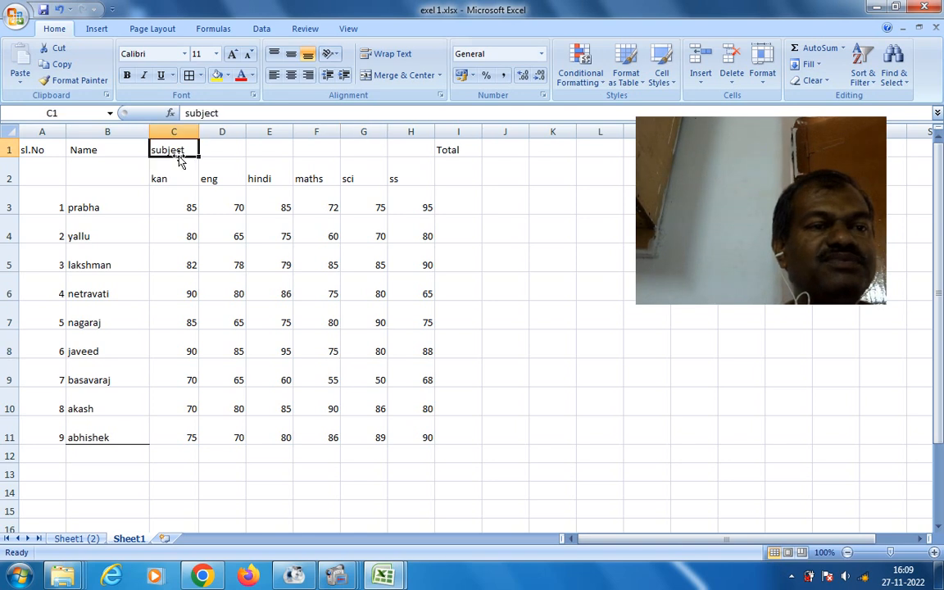
left_click(76, 540)
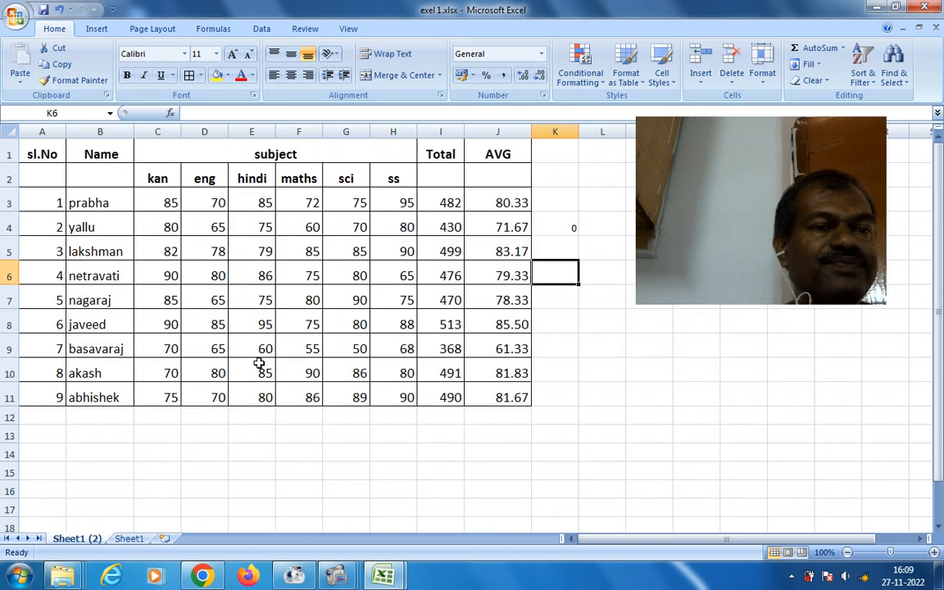
left_click_drag(152, 180, 395, 179)
left_click(273, 154)
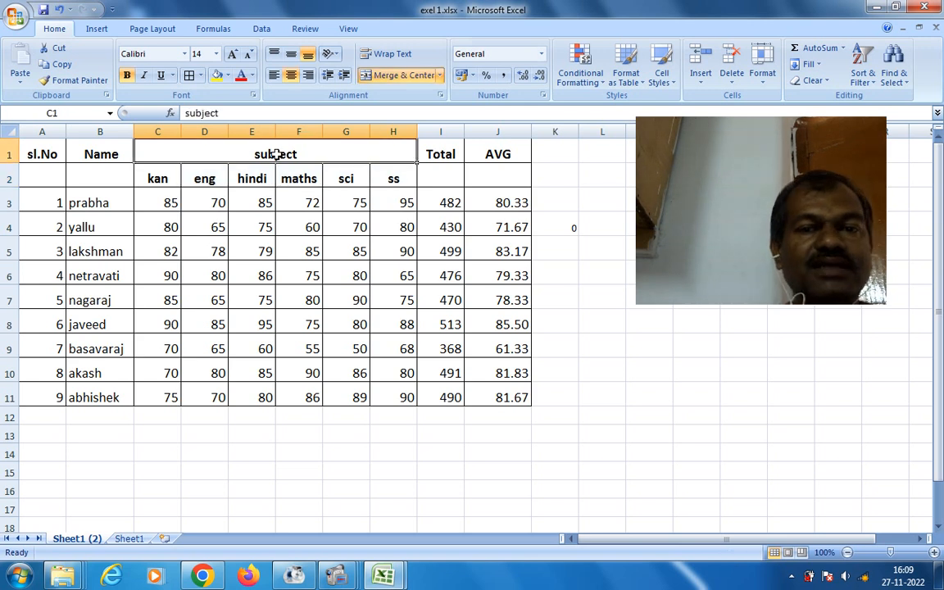
left_click(130, 538)
left_click(226, 309)
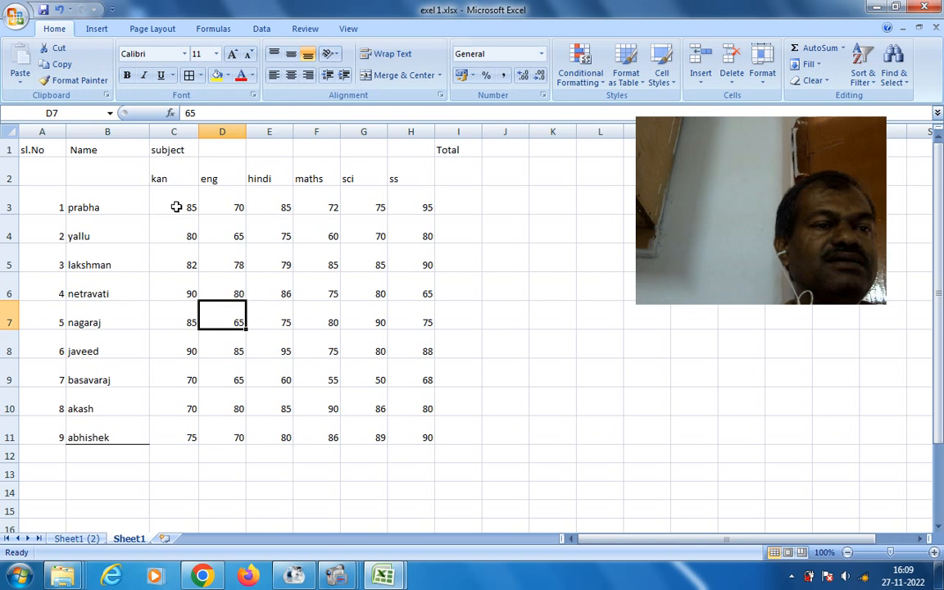
left_click(167, 168)
left_click_drag(174, 146, 408, 146)
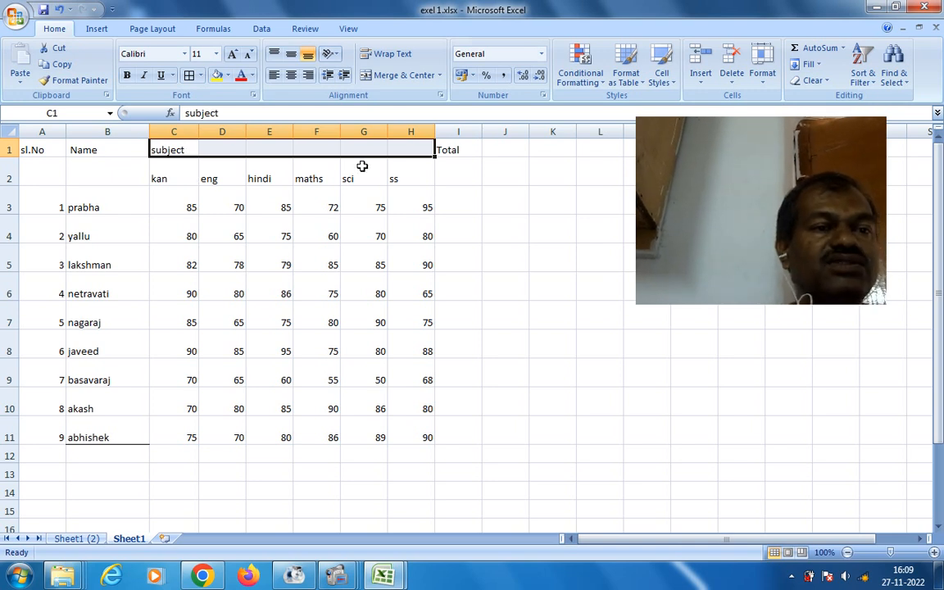
left_click(397, 80)
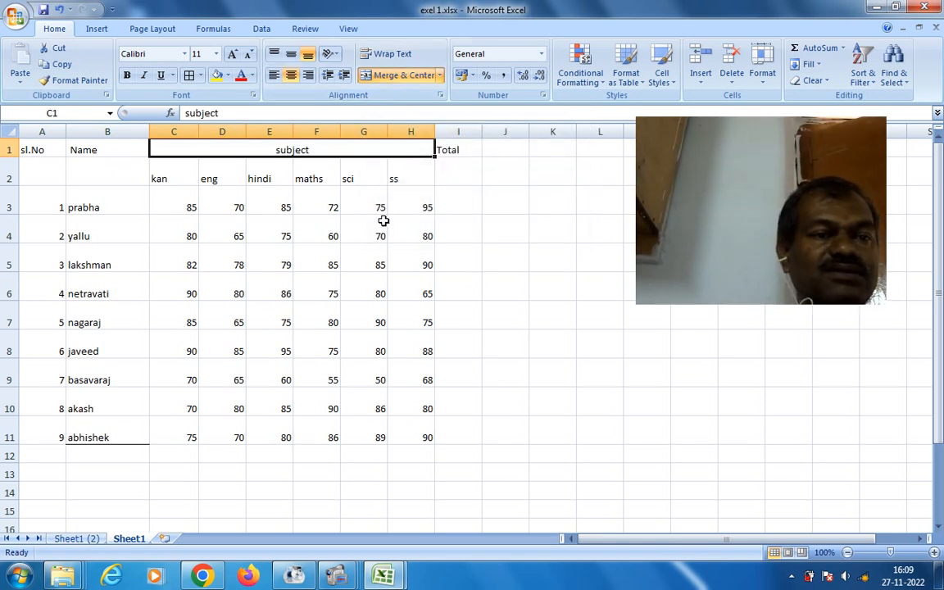
- Total the first student's six subject marks in C3:H3 into cell I3 with AutoSum
left_click(456, 207)
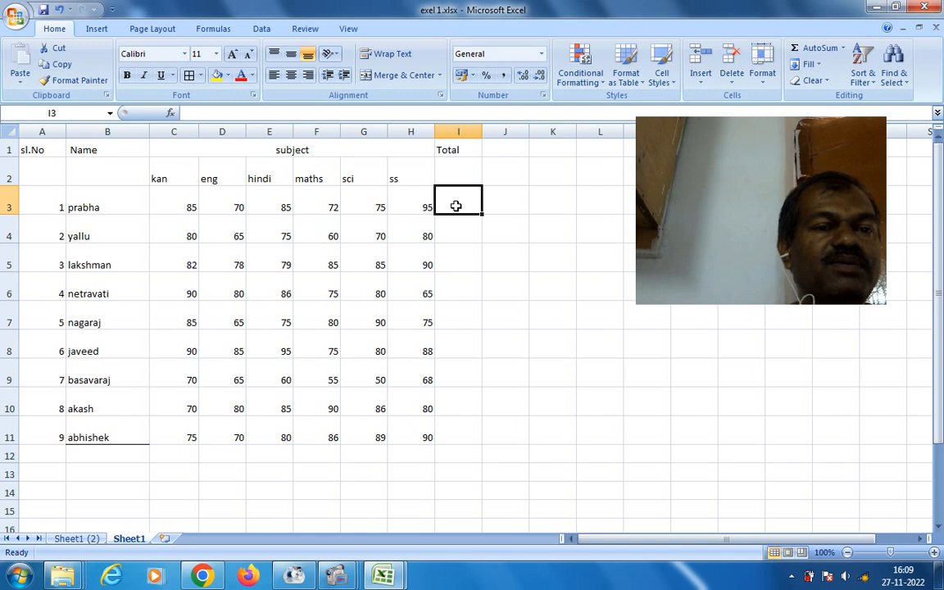
left_click(328, 209)
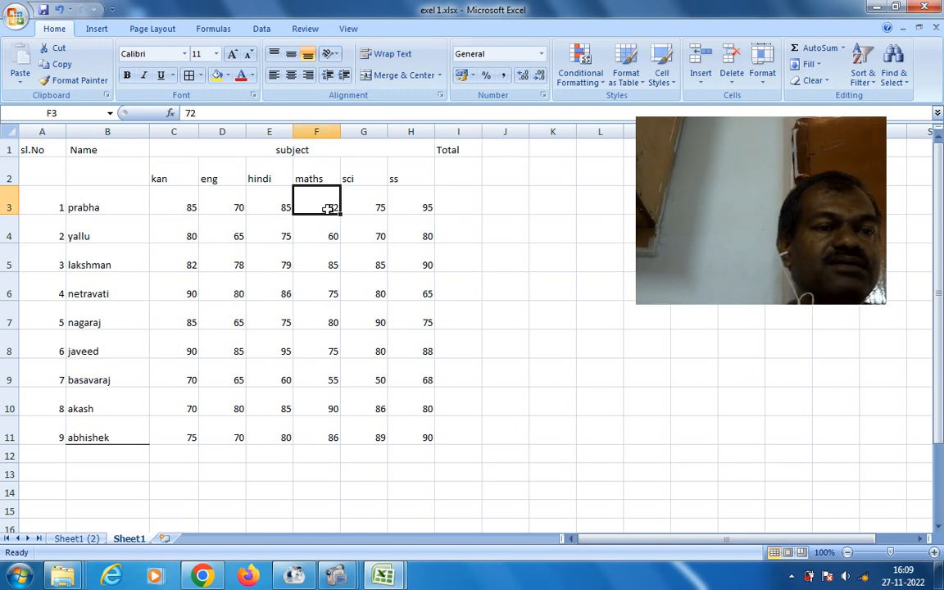
left_click(185, 207)
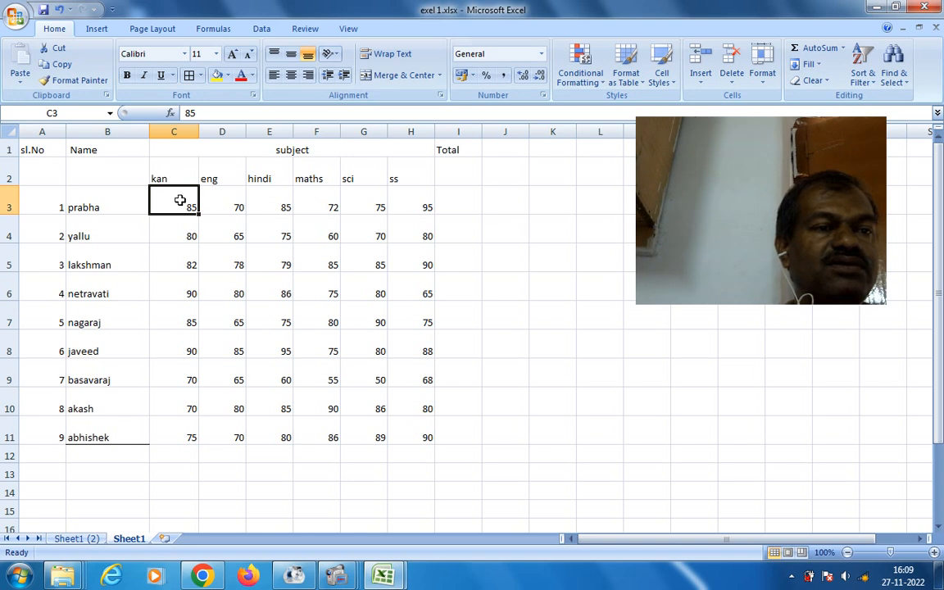
left_click(428, 207)
left_click(271, 255)
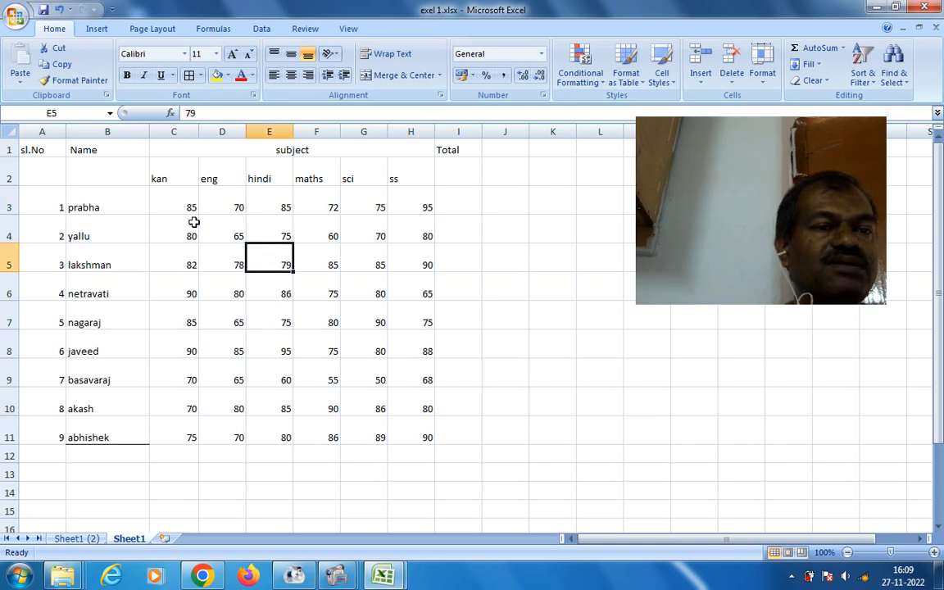
left_click_drag(177, 210, 476, 197)
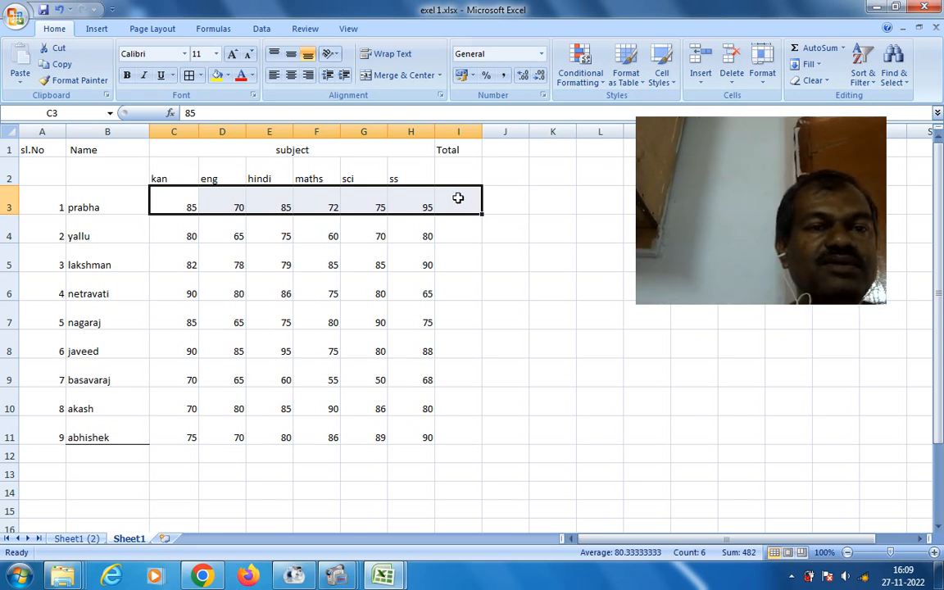
left_click(817, 51)
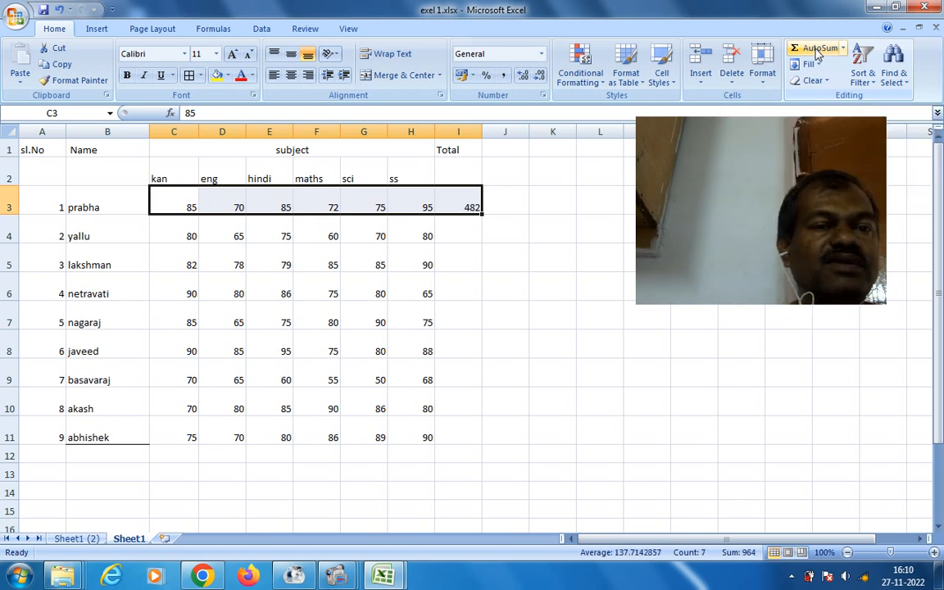
left_click(537, 279)
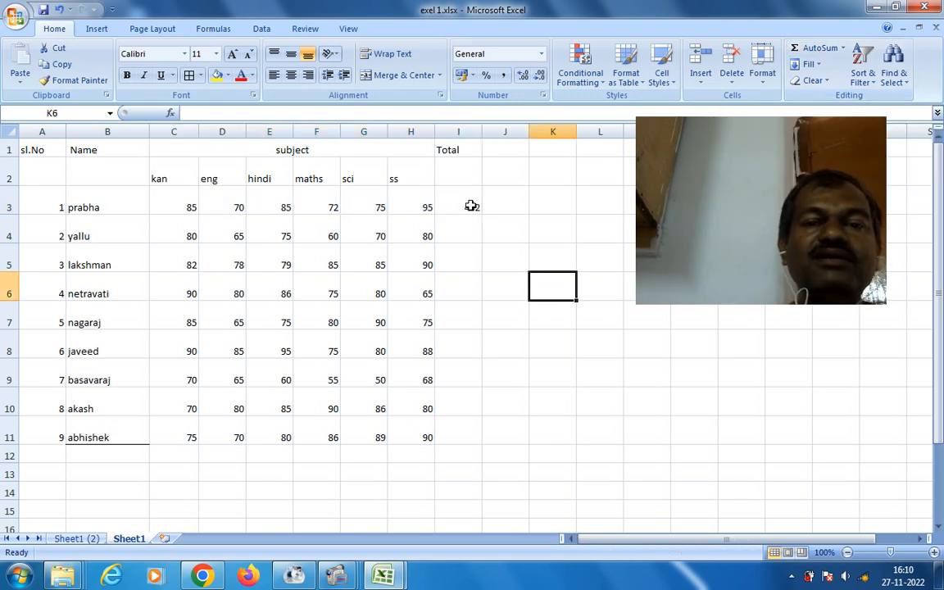
- Fill the SUM formula from I3 down through I11 for the remaining students
left_click(471, 206)
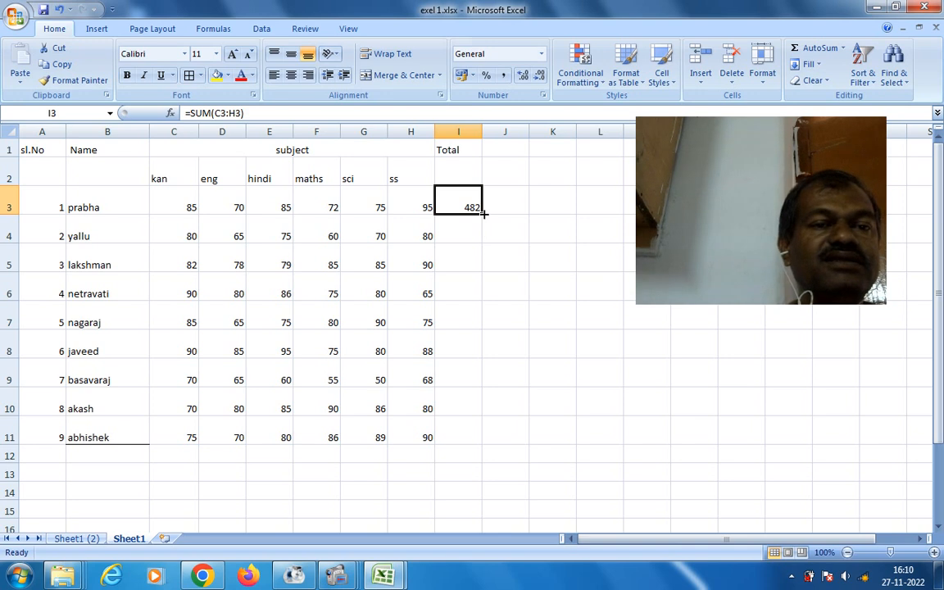
left_click_drag(483, 214, 490, 443)
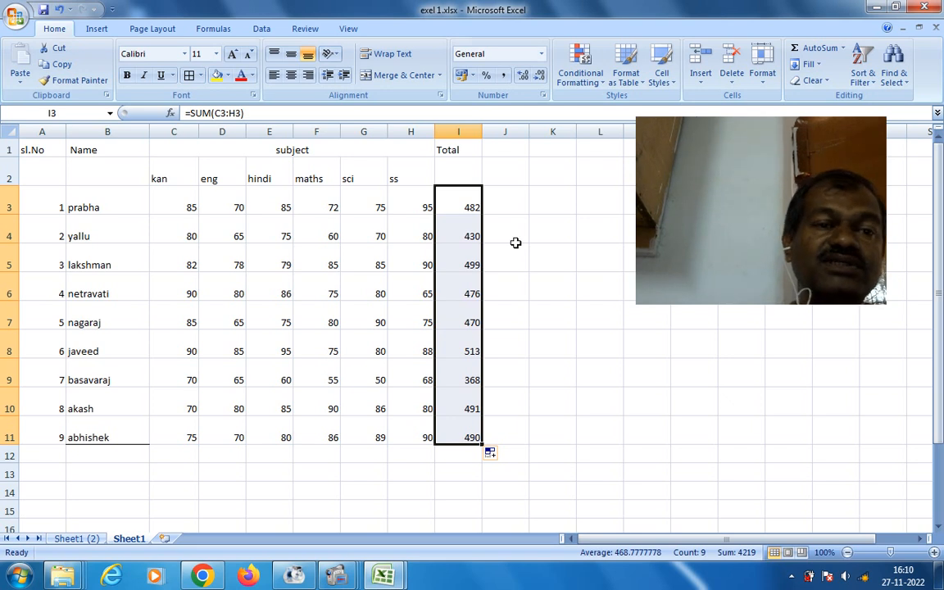
left_click(510, 206)
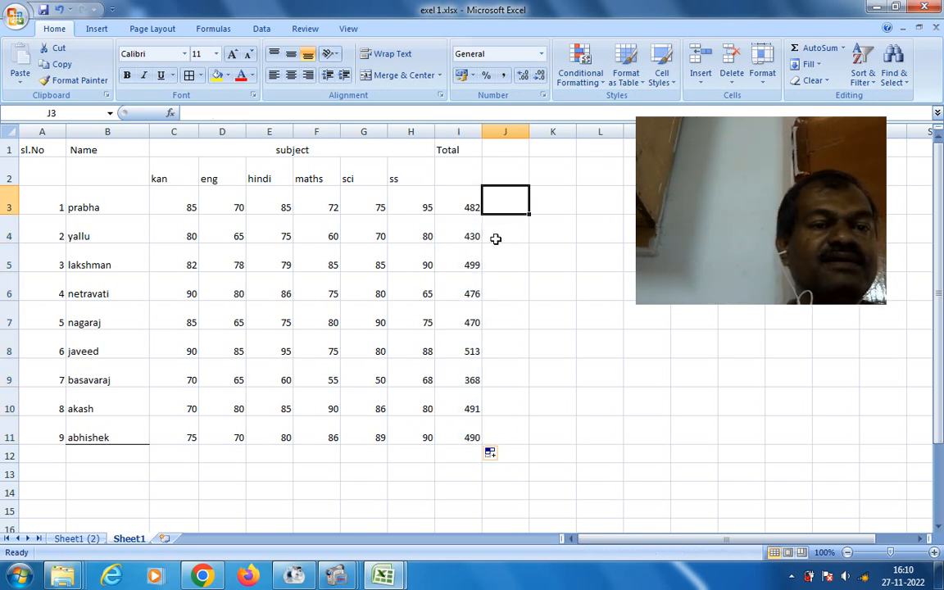
- Clear all the totals in I3:I11
left_click_drag(469, 207, 481, 432)
key("Delete")
left_click(500, 234)
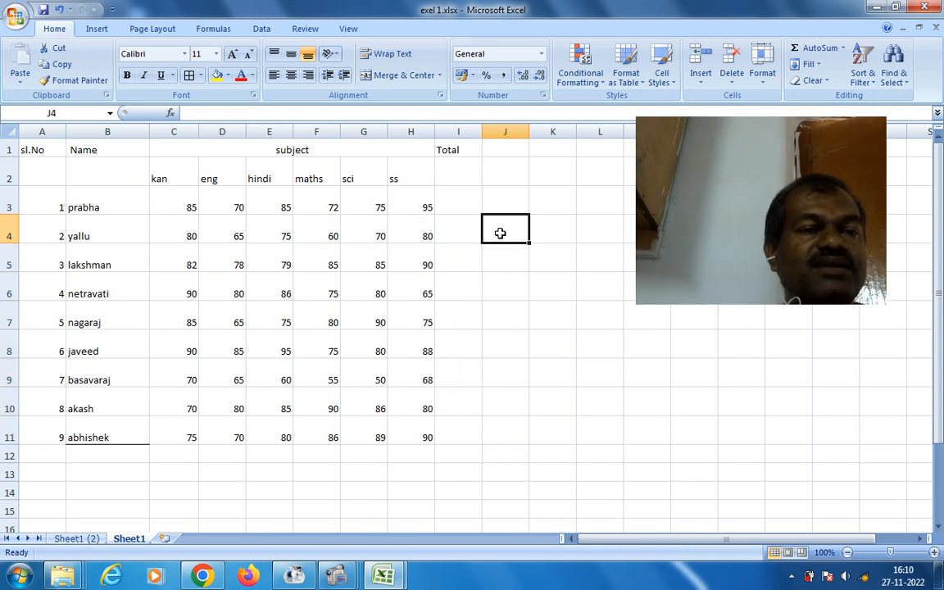
- Enter the formula =C3+D3+E3+F3+G3+H3 in I3 to total the first student's marks
left_click(442, 208)
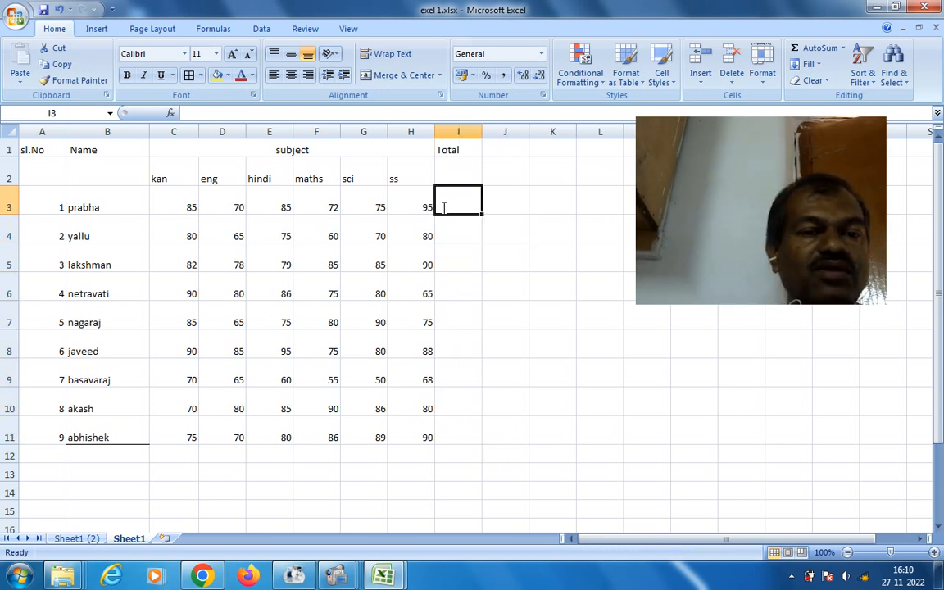
type("=")
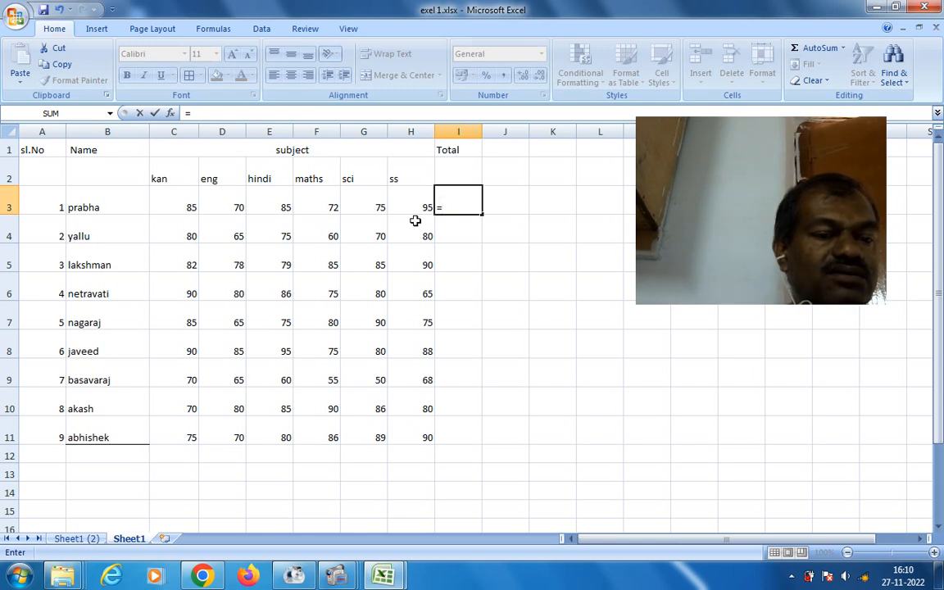
type("C")
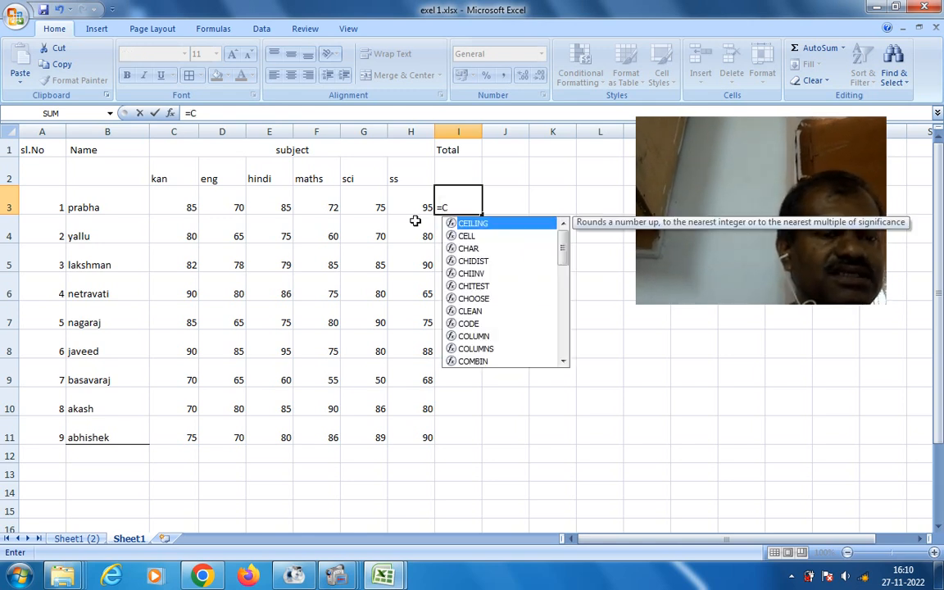
type("3")
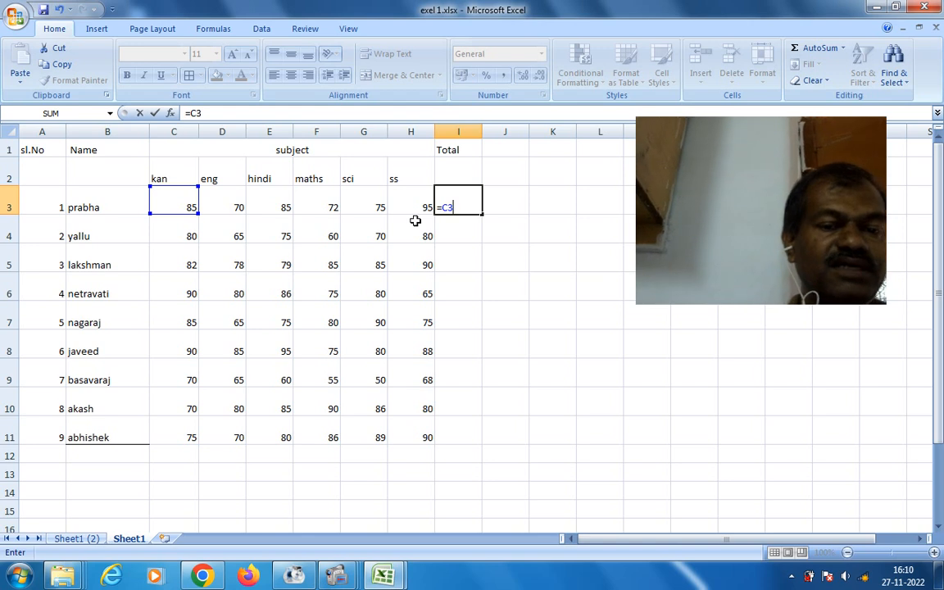
type("+D3")
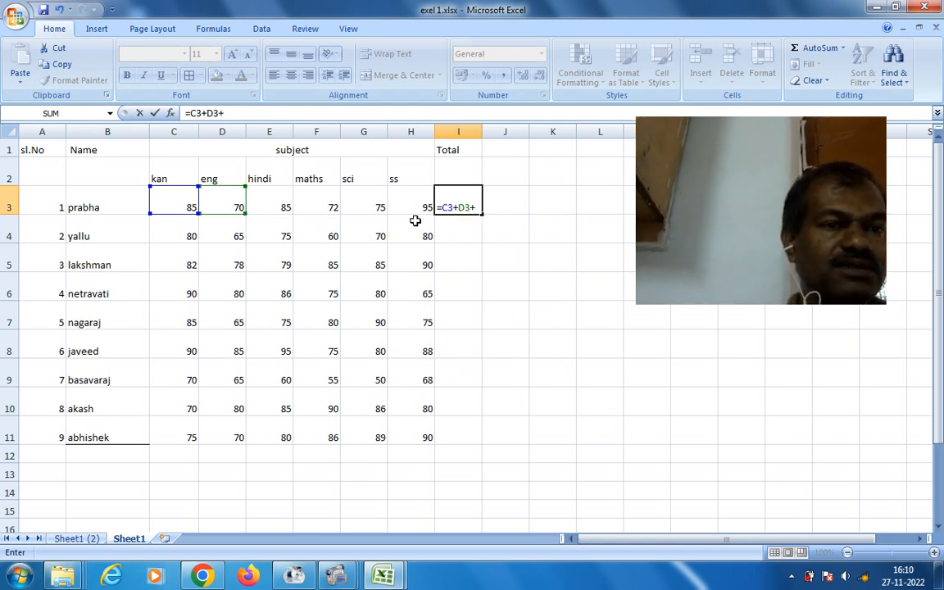
type("+E3")
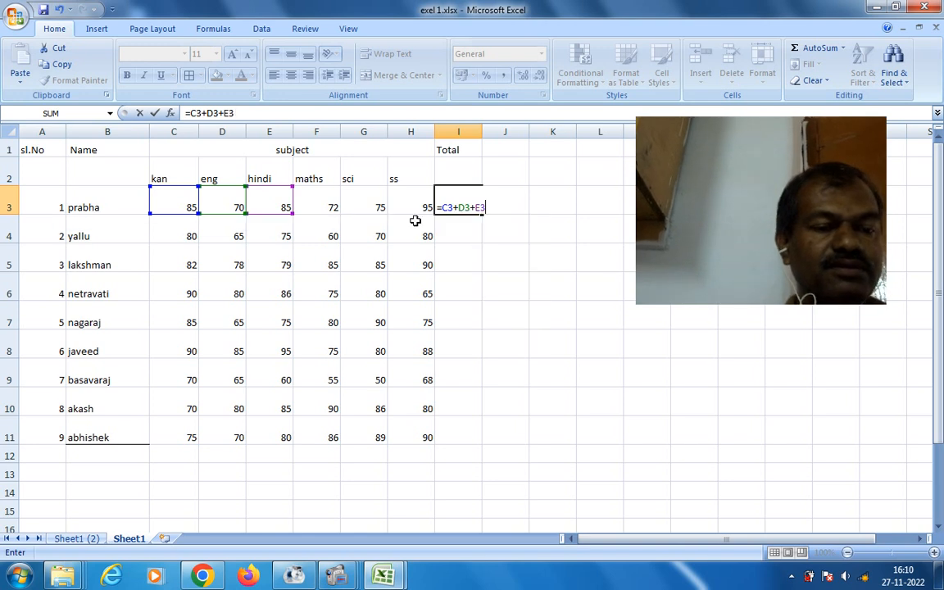
type("+F3")
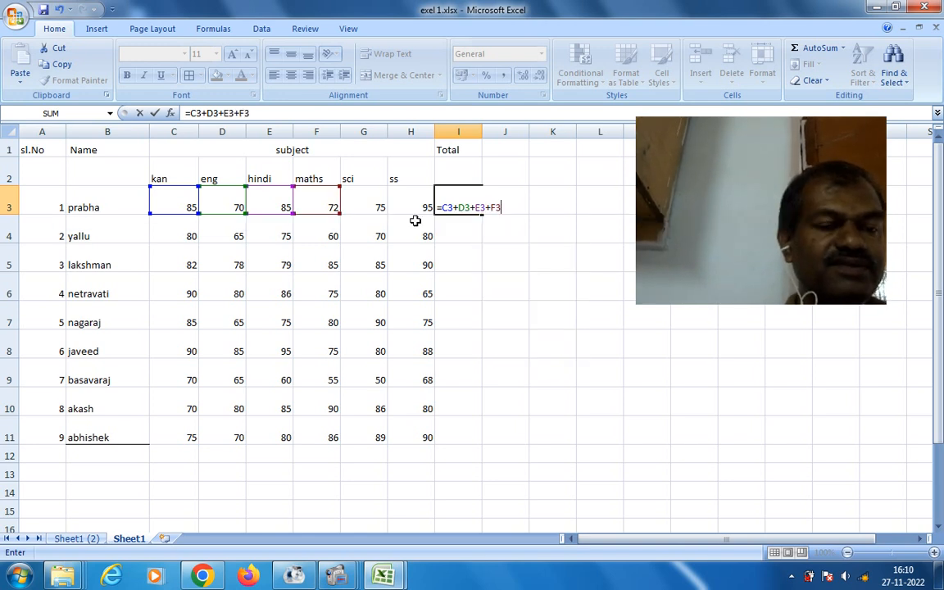
type("+")
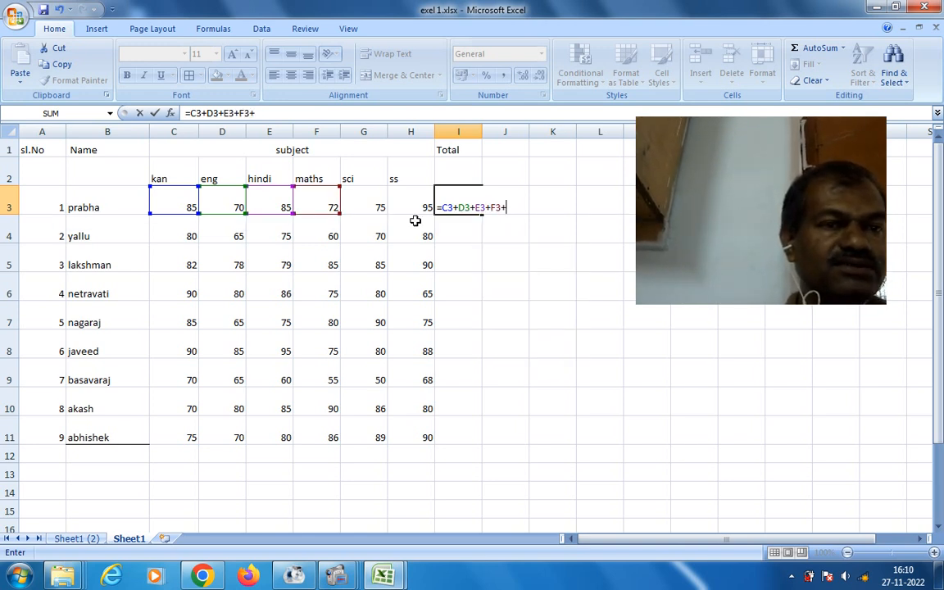
type("G3+")
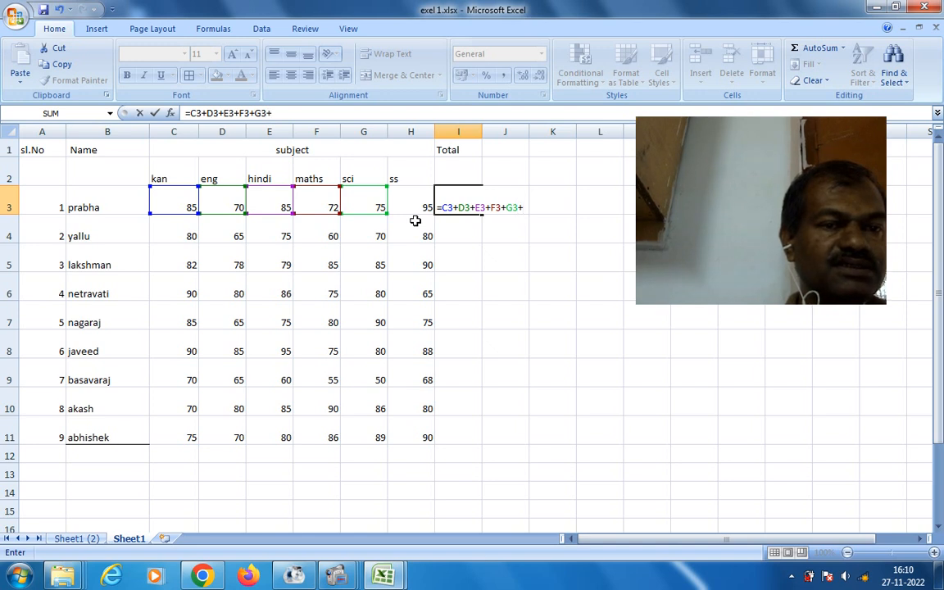
type("H3")
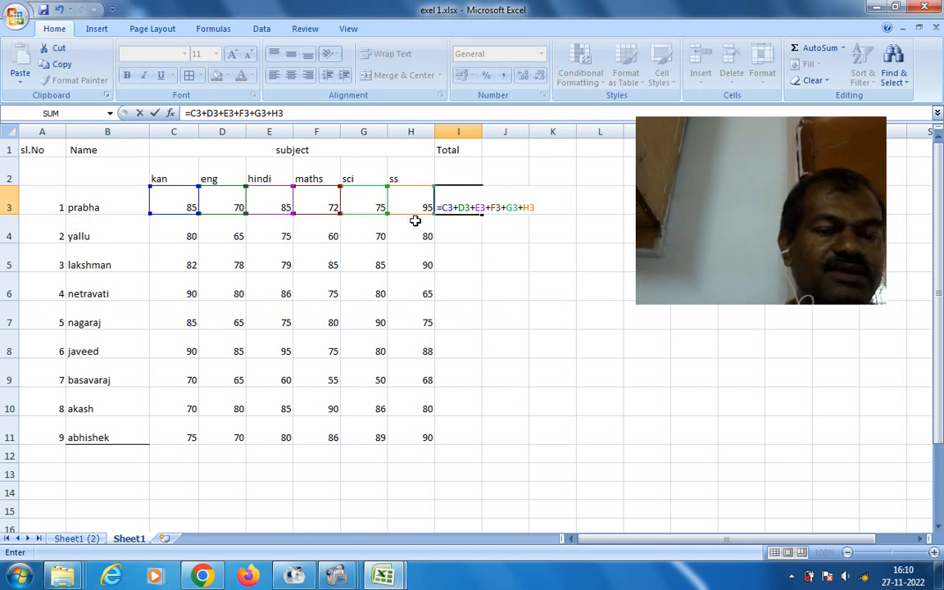
key("Return")
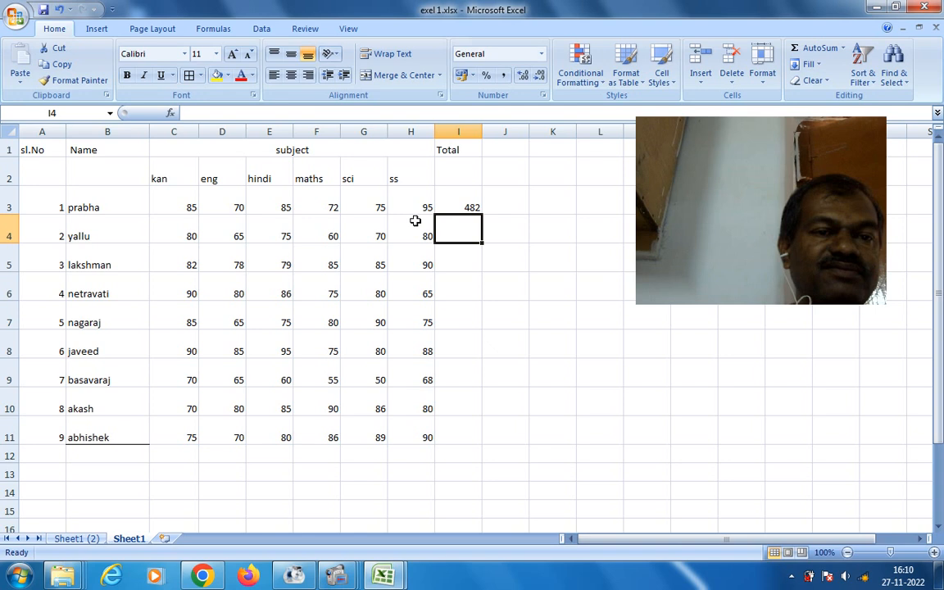
- Fill the addition formula from I3 down through I11 and check the formula in I3
left_click(459, 205)
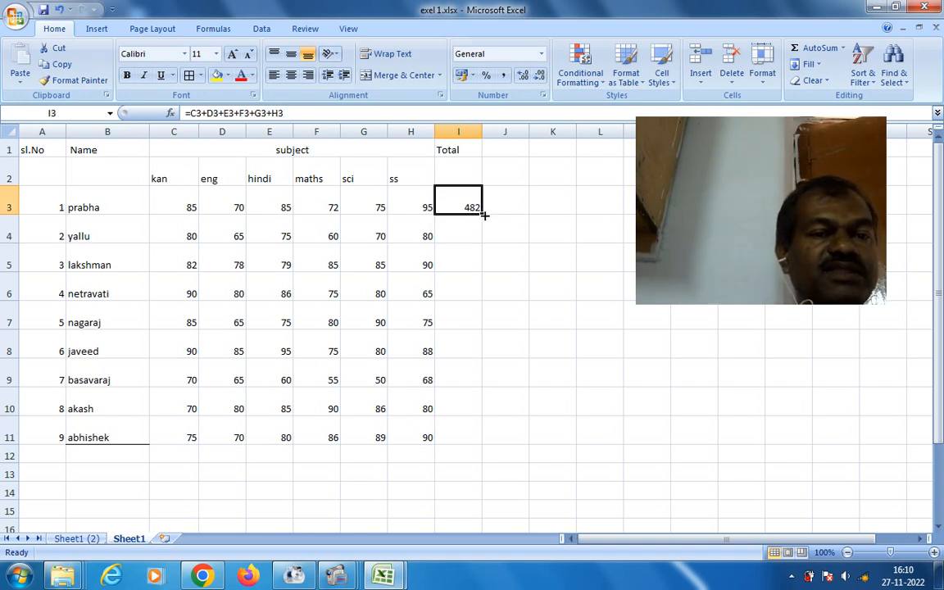
left_click_drag(484, 215, 485, 439)
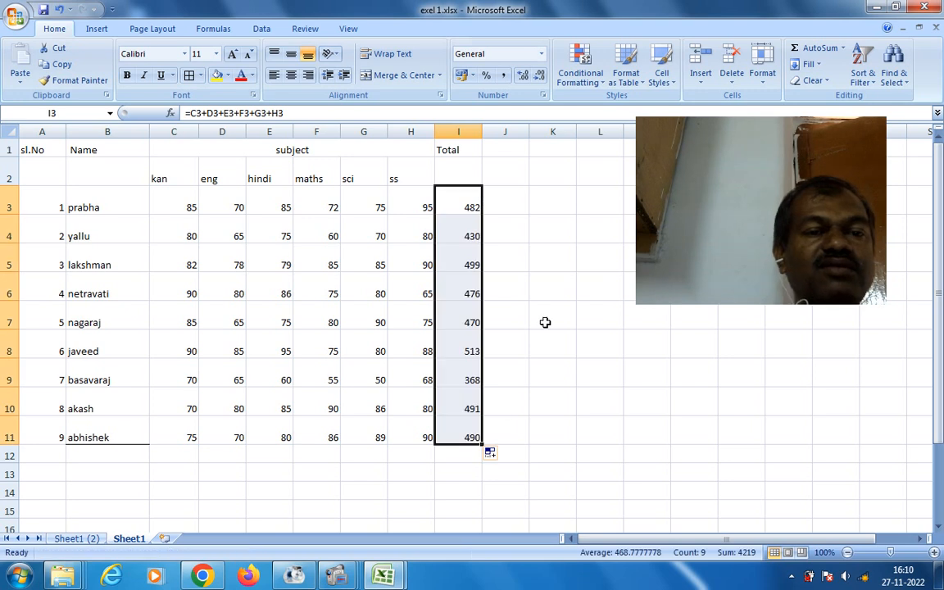
left_click(545, 322)
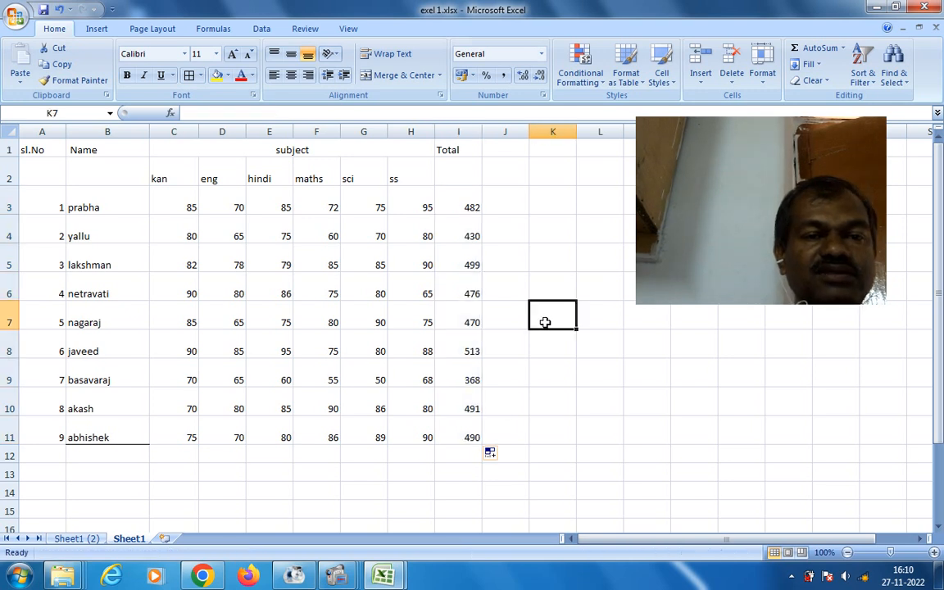
left_click(466, 205)
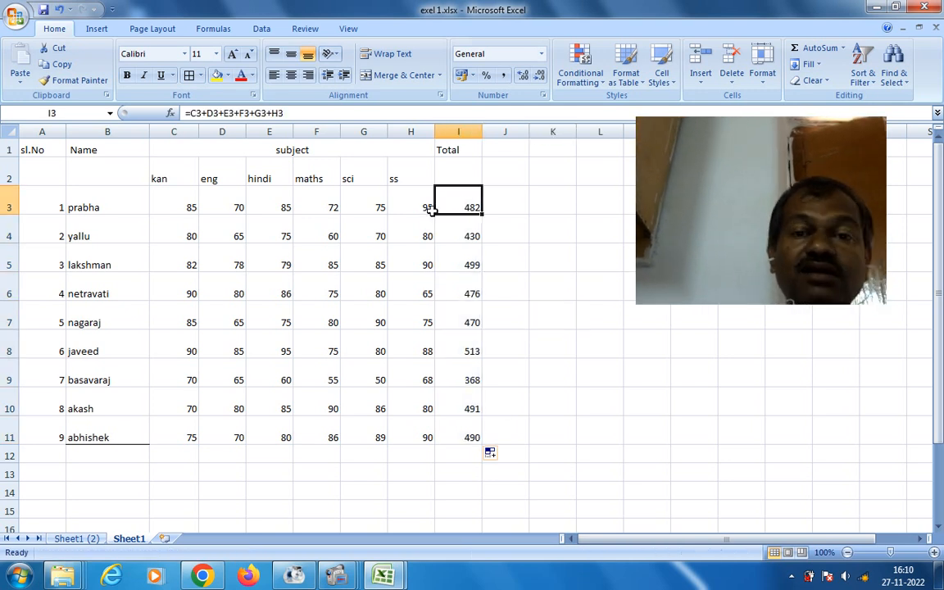
- Enter the formula =I3/6 in J3 to average the first student's total over six subjects
left_click(504, 208)
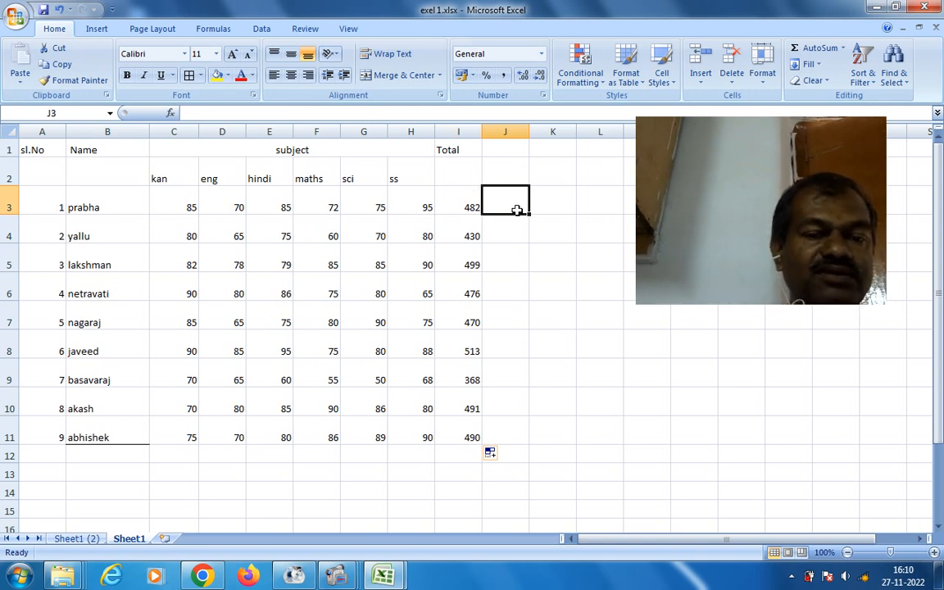
type("=")
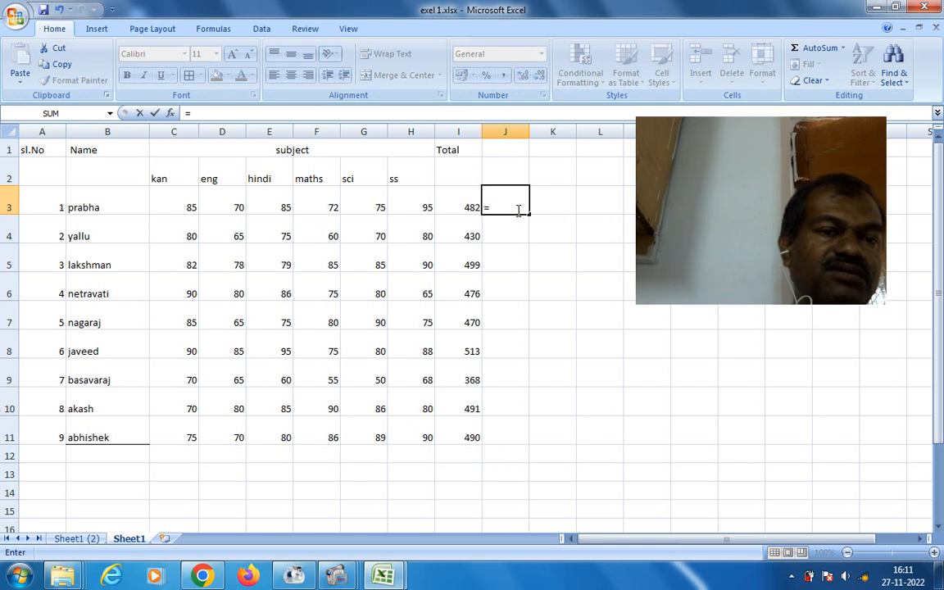
left_click(456, 208)
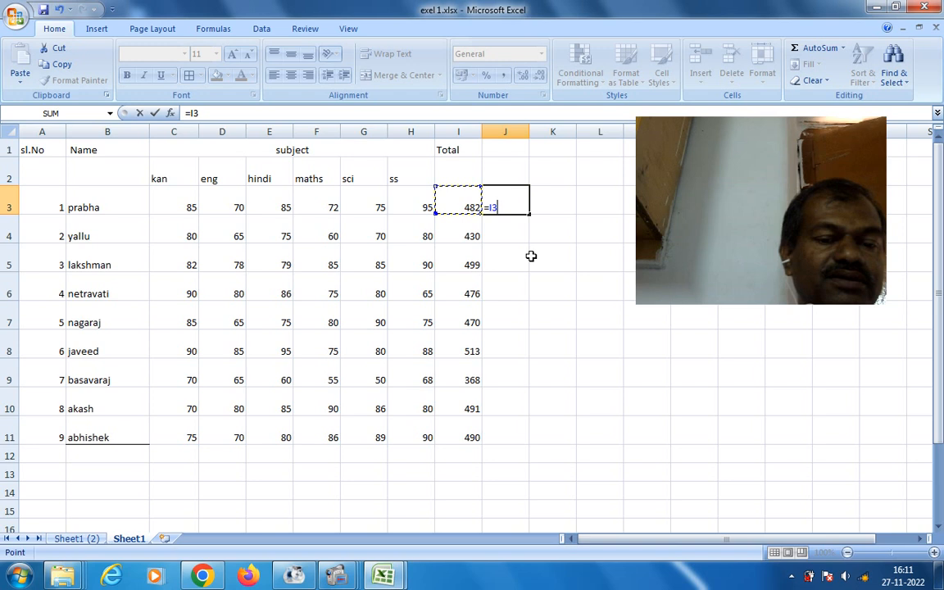
type("/6")
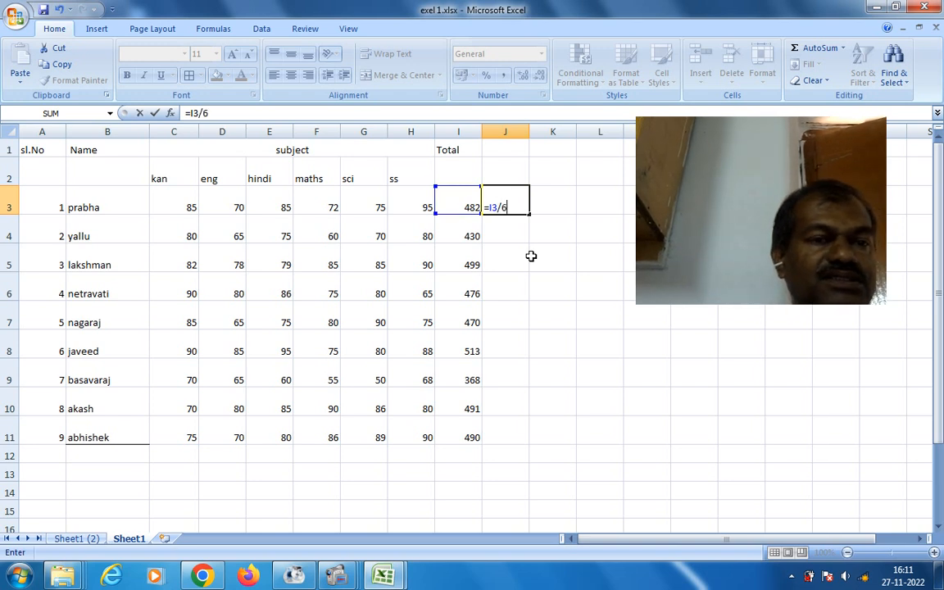
key("Return")
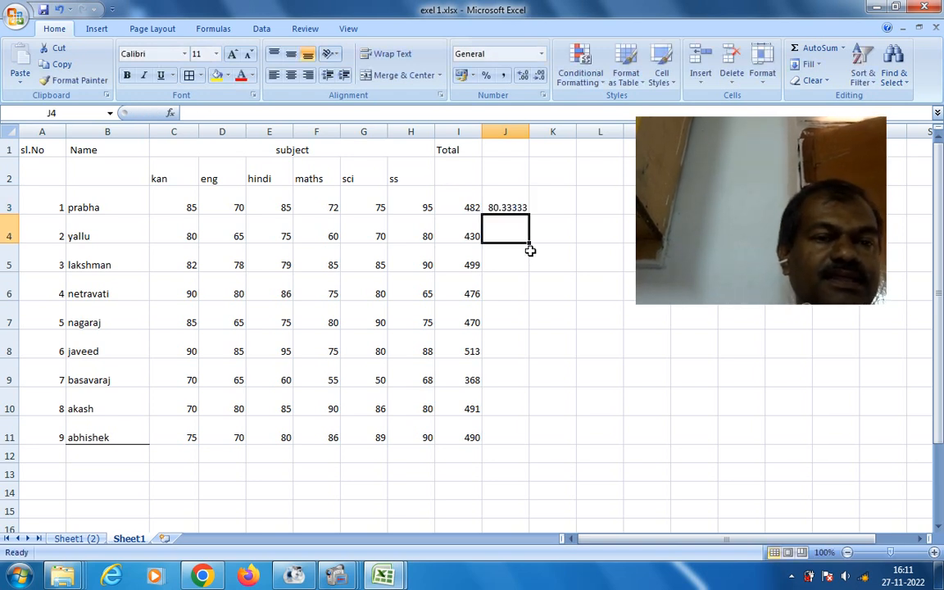
- Fill the average formula from J3 down through J11 and check the formula in J3
left_click(513, 204)
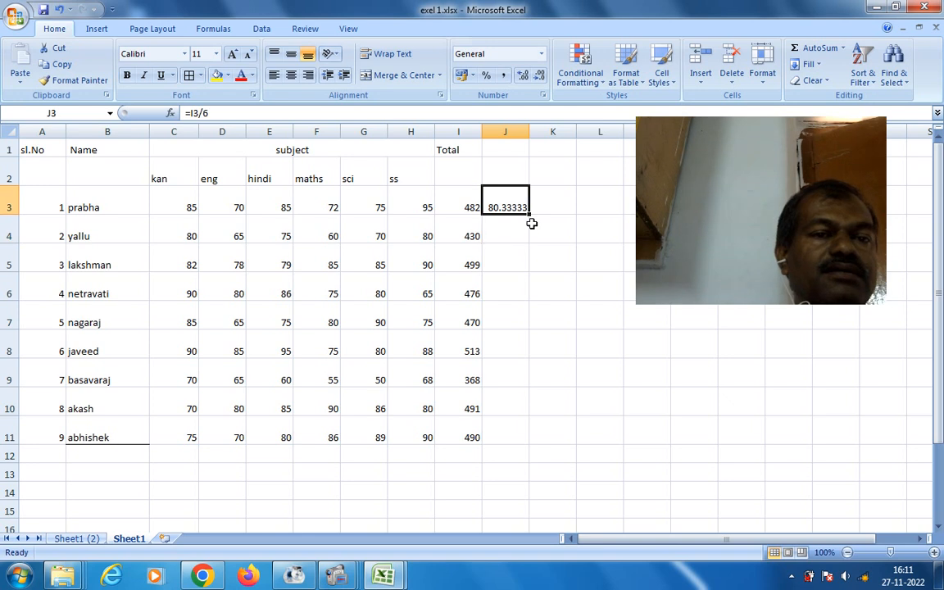
left_click_drag(528, 215, 524, 444)
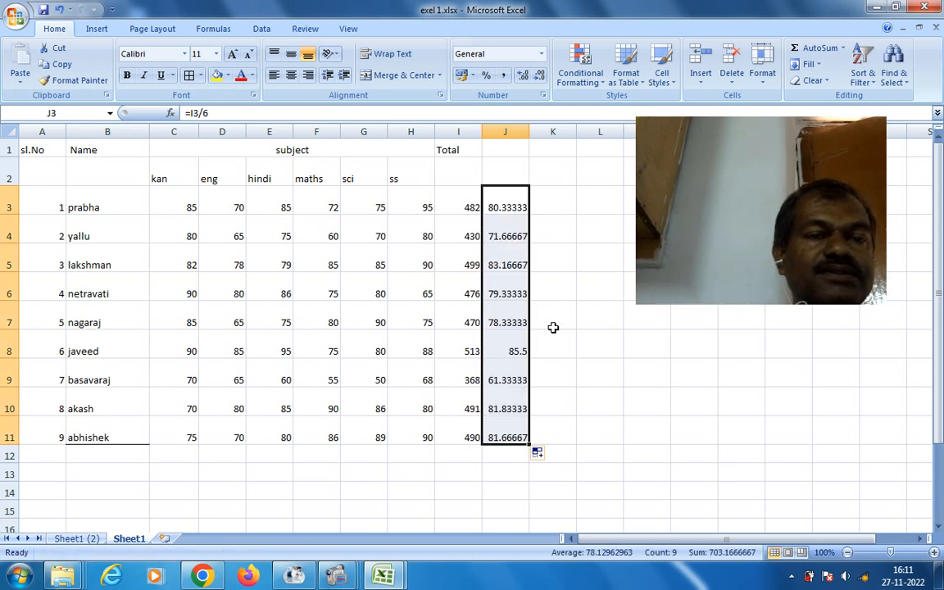
left_click(539, 225)
left_click(493, 200)
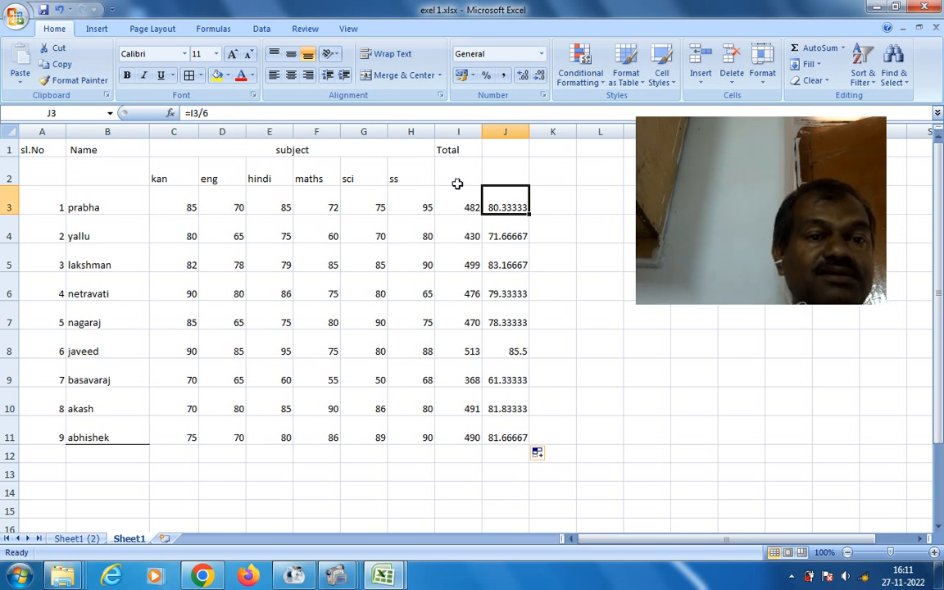
left_click(565, 201)
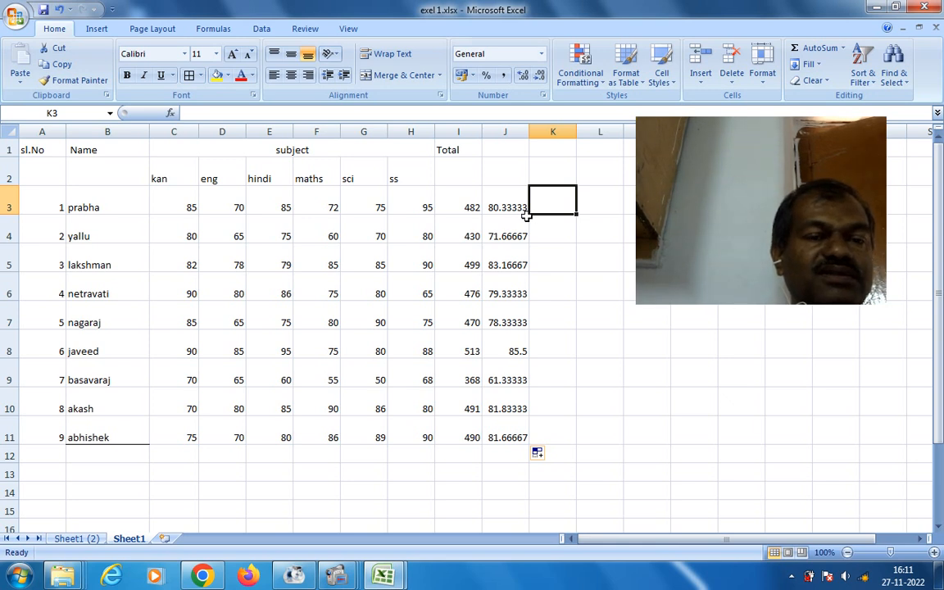
- Reduce the first student's average in J3 to two decimal places
left_click(513, 205)
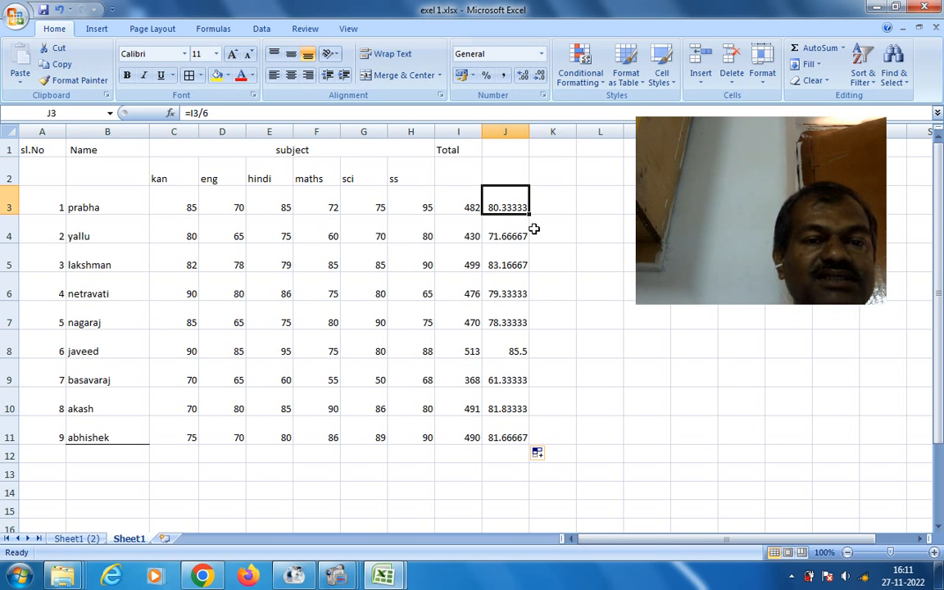
left_click(547, 234)
left_click(508, 204)
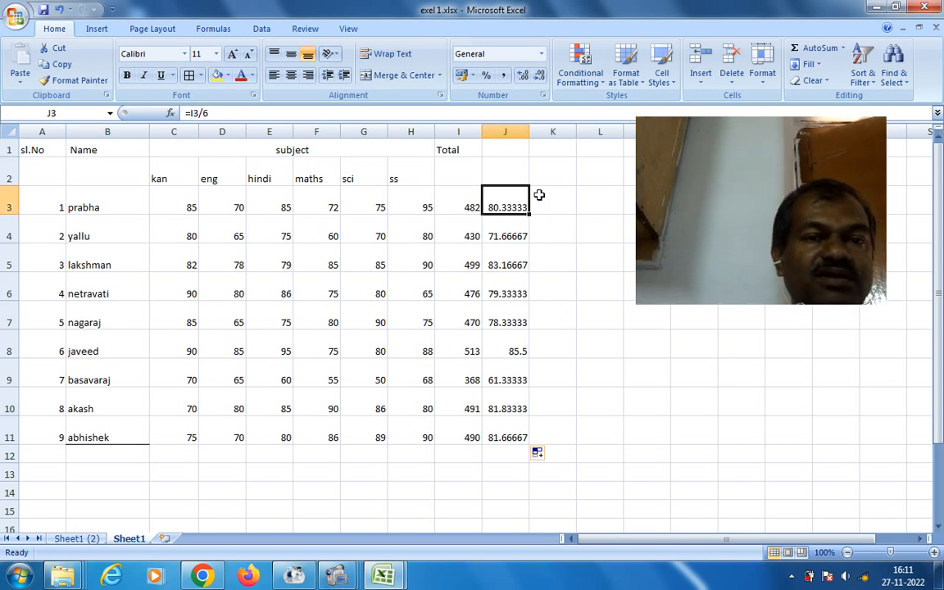
left_click(538, 78)
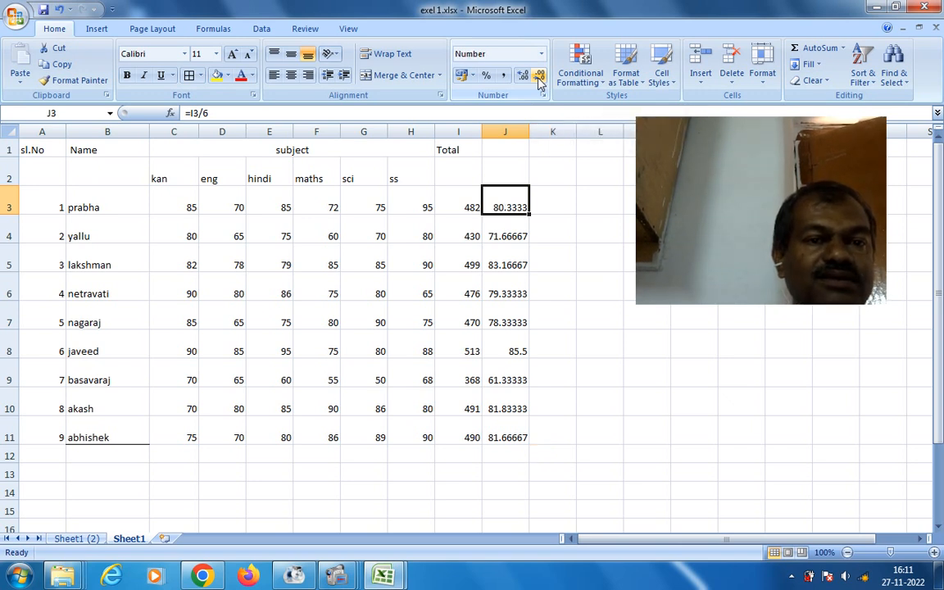
left_click(538, 78)
left_click(565, 225)
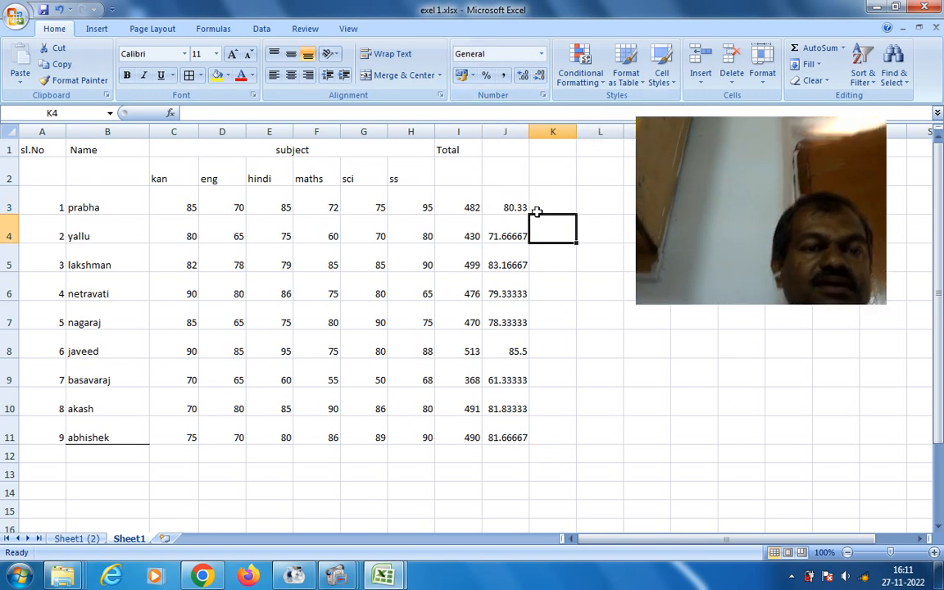
- Fill J3 down through J11 so all the averages use the two-decimal format
left_click(520, 209)
left_click_drag(531, 214, 535, 434)
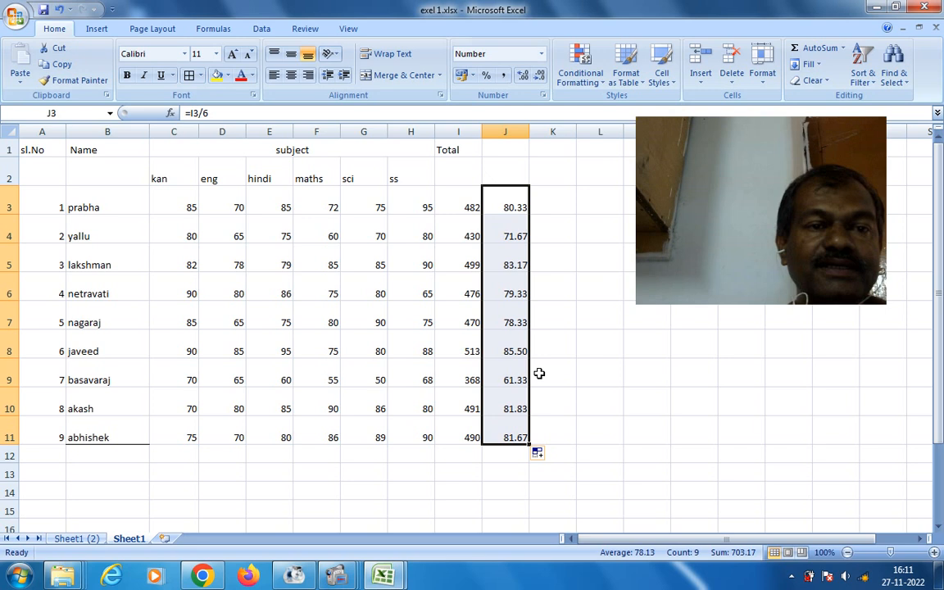
left_click(579, 264)
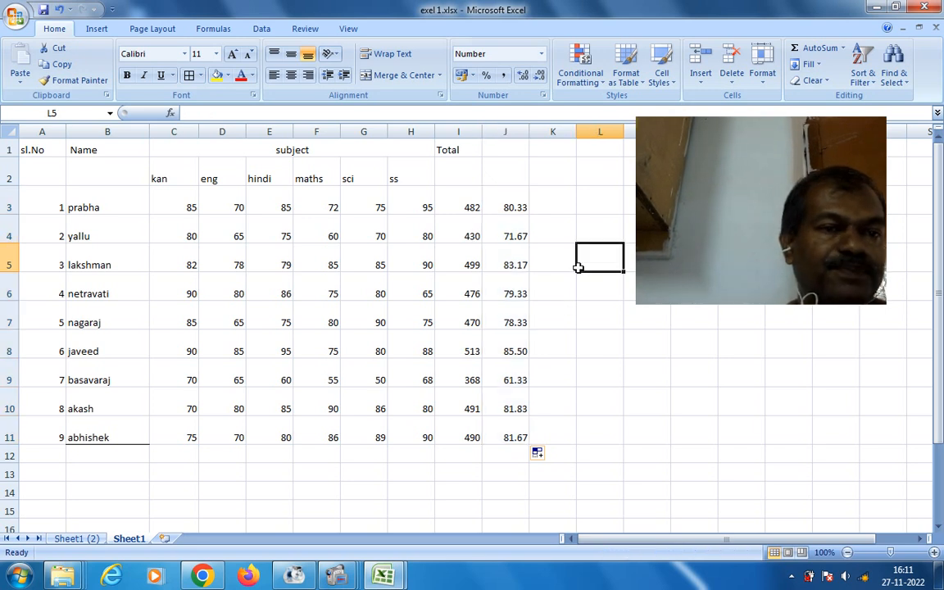
- Format the whole marks table A1:J11 with centred alignment, bold text and font size 14
left_click_drag(41, 150, 521, 433)
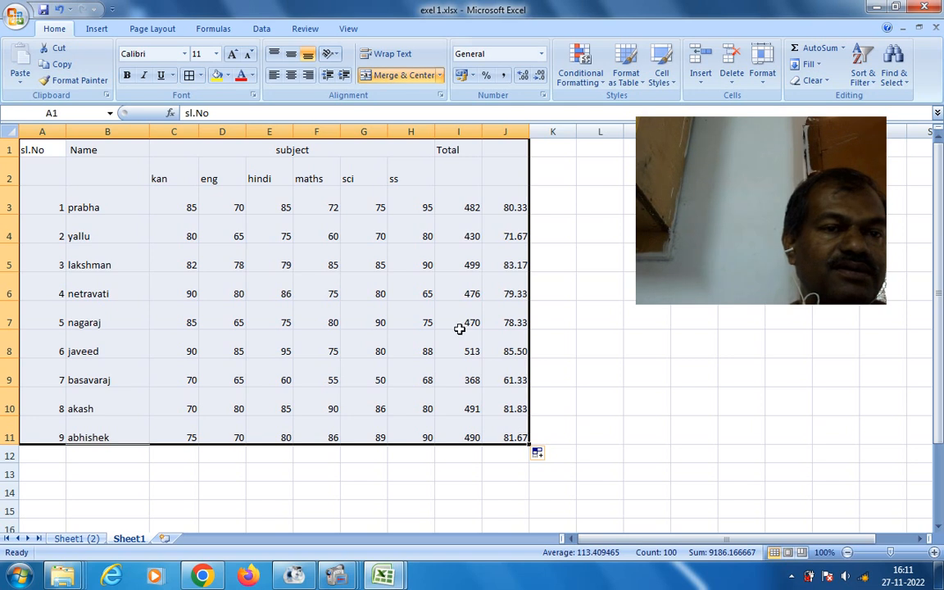
left_click(290, 76)
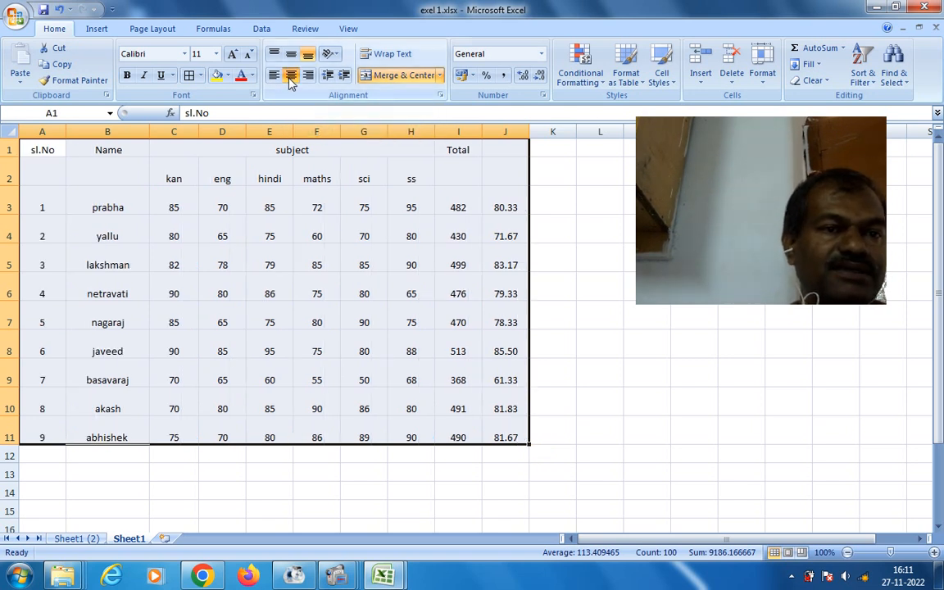
left_click(127, 77)
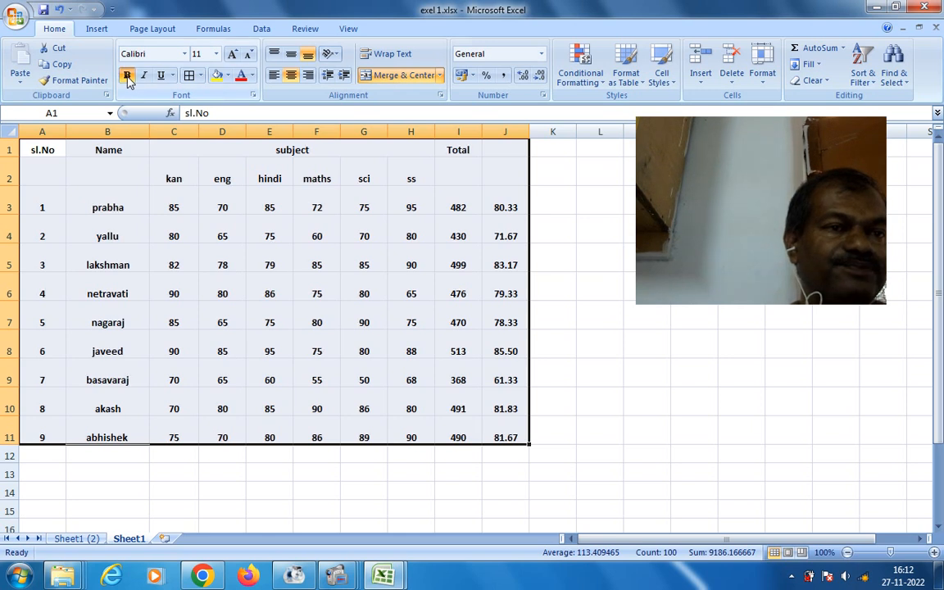
left_click(217, 55)
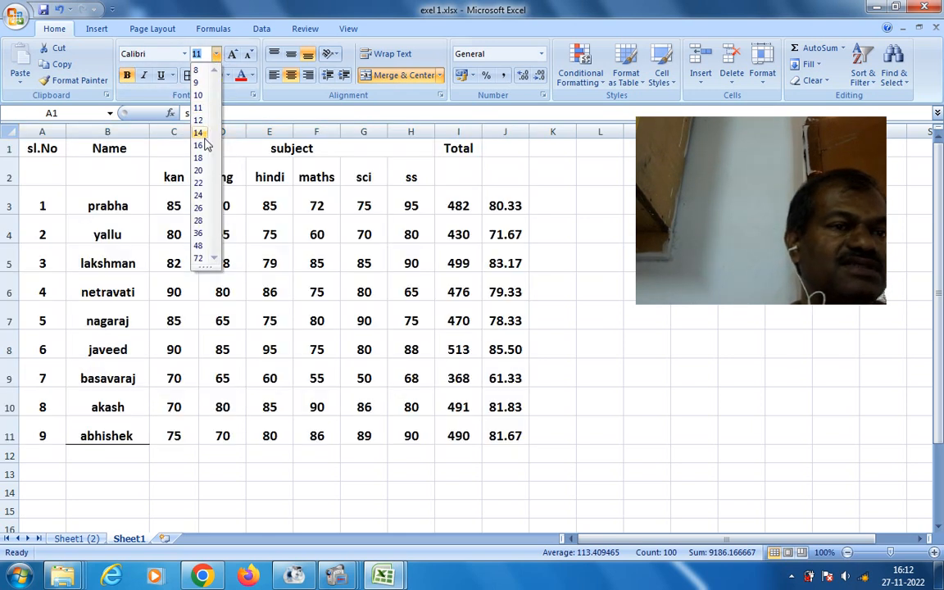
left_click(200, 136)
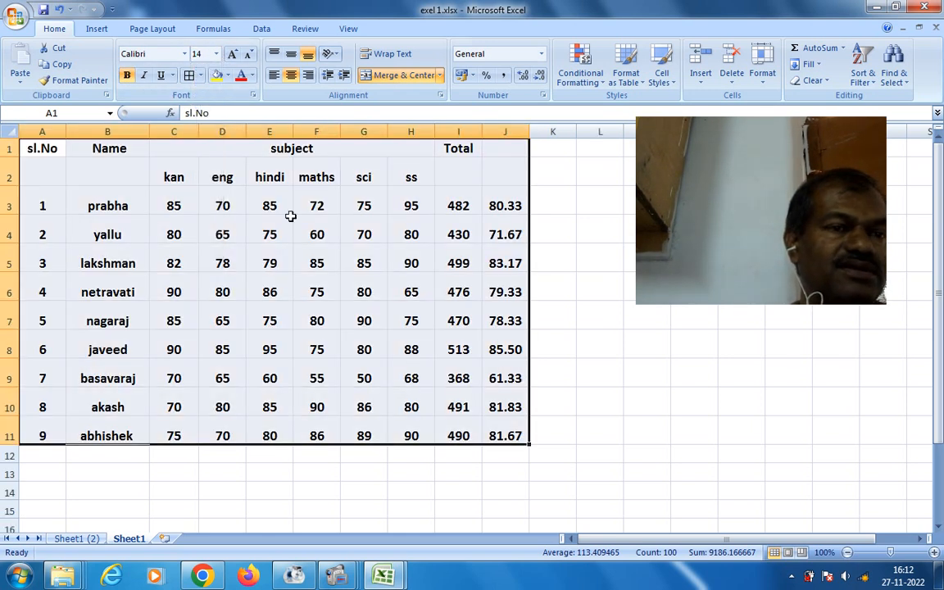
left_click(271, 233)
- Apply All Borders to the whole marks table A1:J11
left_click_drag(47, 147, 520, 426)
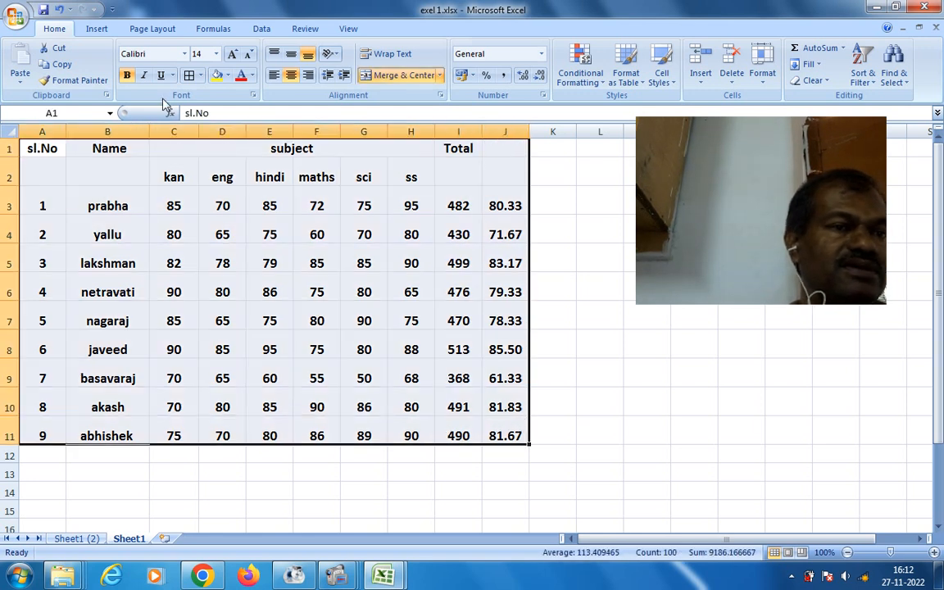
left_click(200, 75)
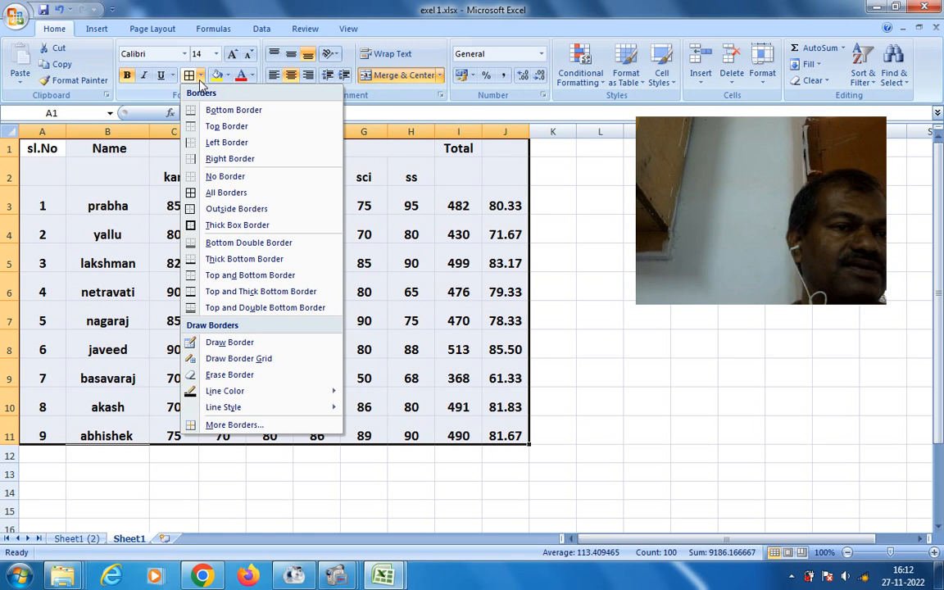
left_click(225, 193)
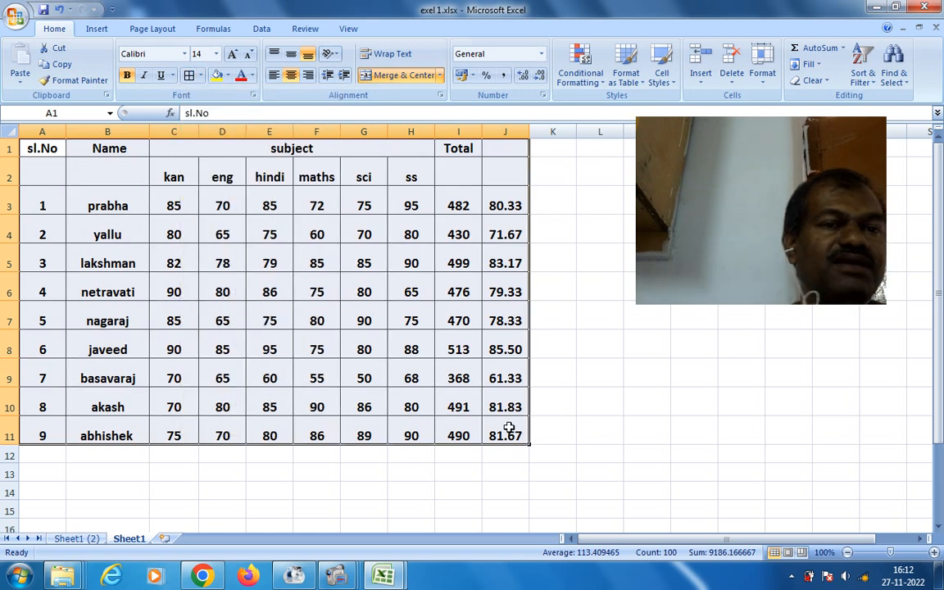
left_click(505, 349)
- Enter the heading Avg in J1 above the averages column
left_click(491, 153)
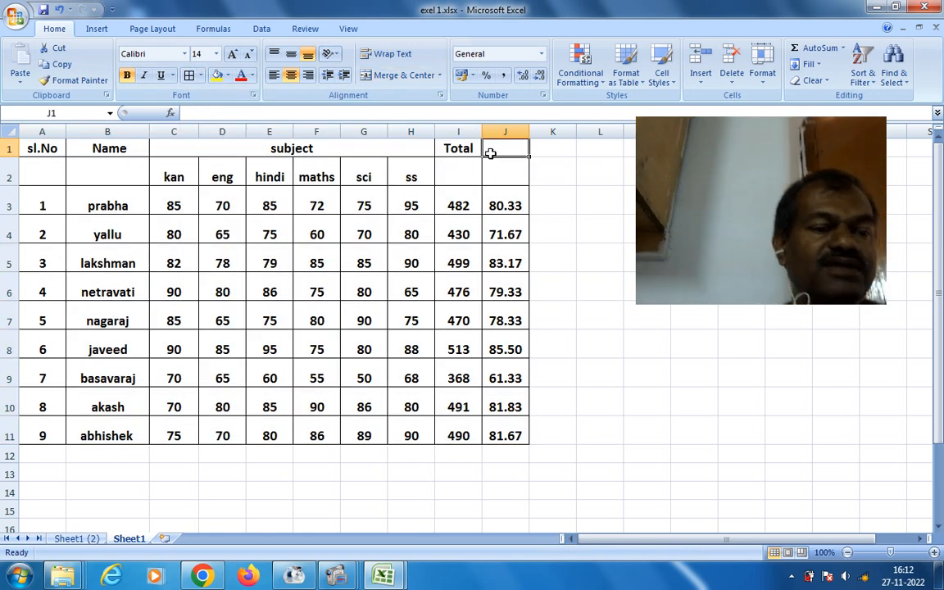
type("aVG")
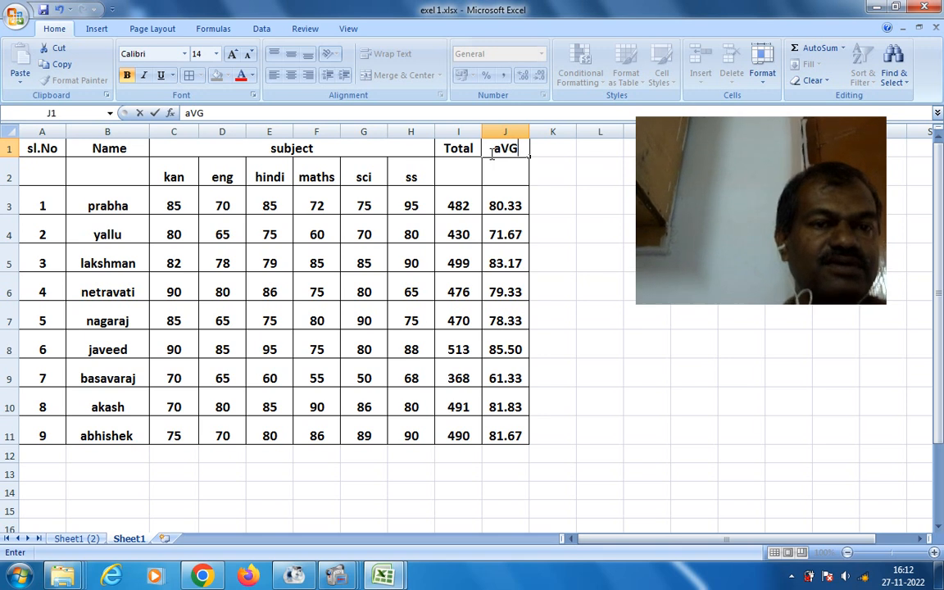
key("Return")
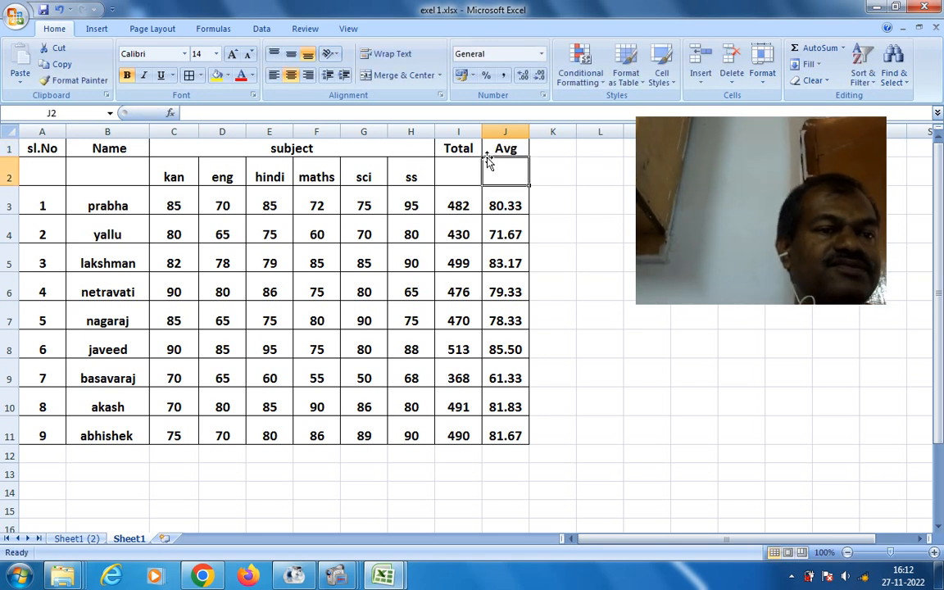
left_click(578, 284)
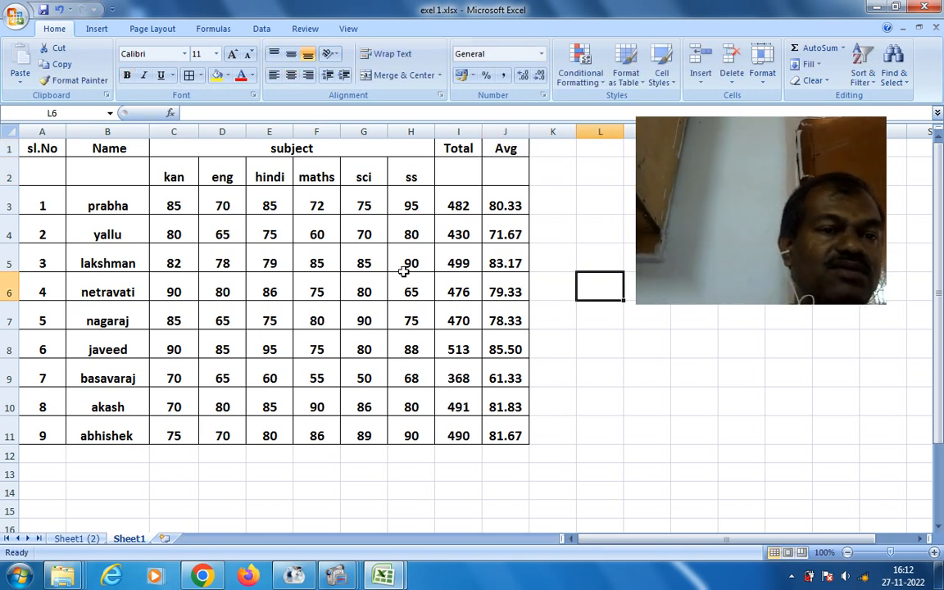
left_click(325, 279)
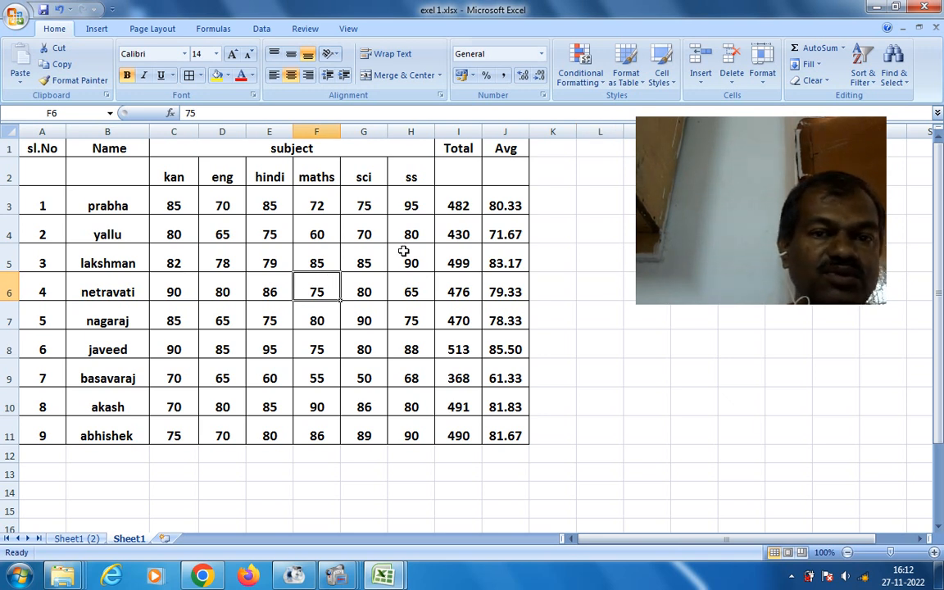
left_click(267, 205)
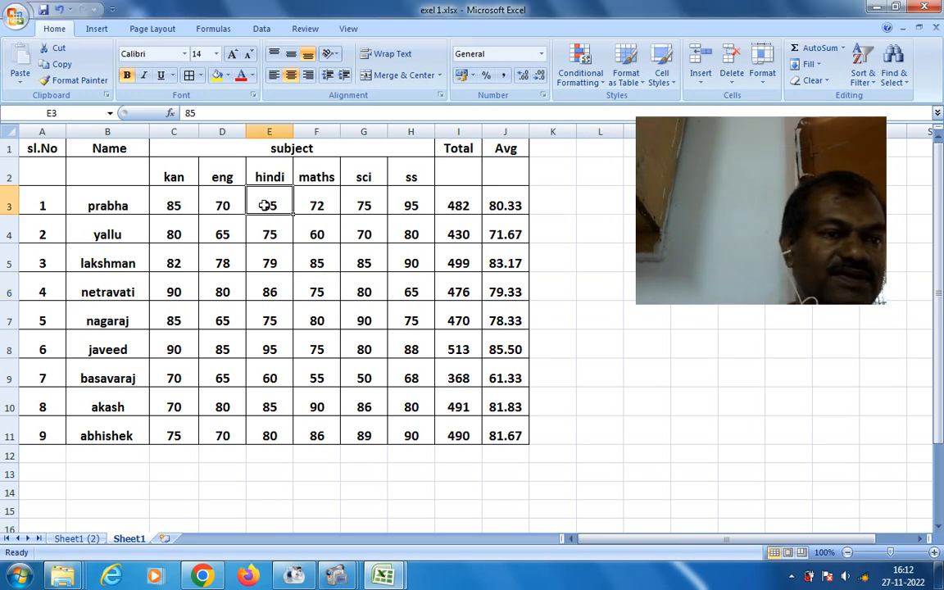
left_click(377, 203)
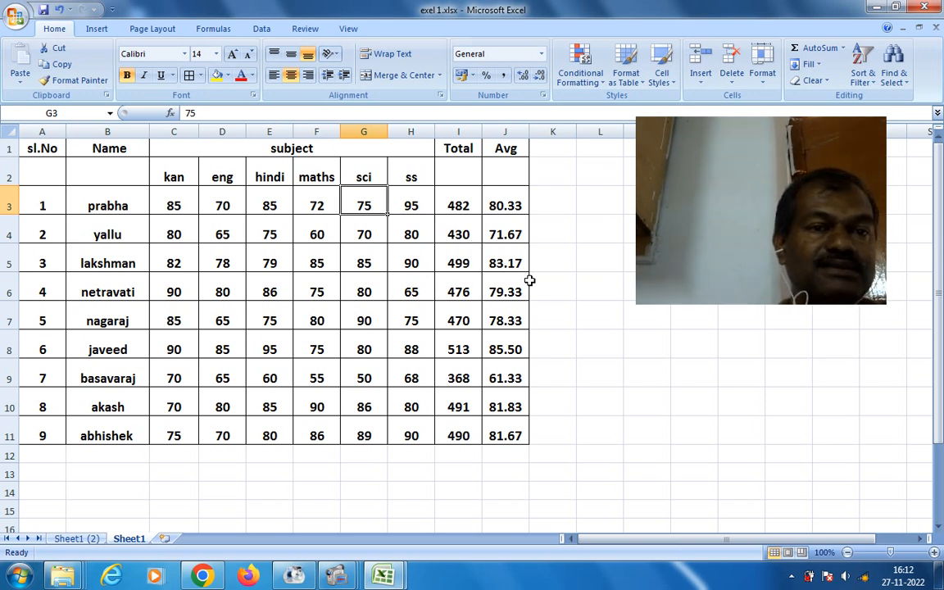
left_click(509, 263)
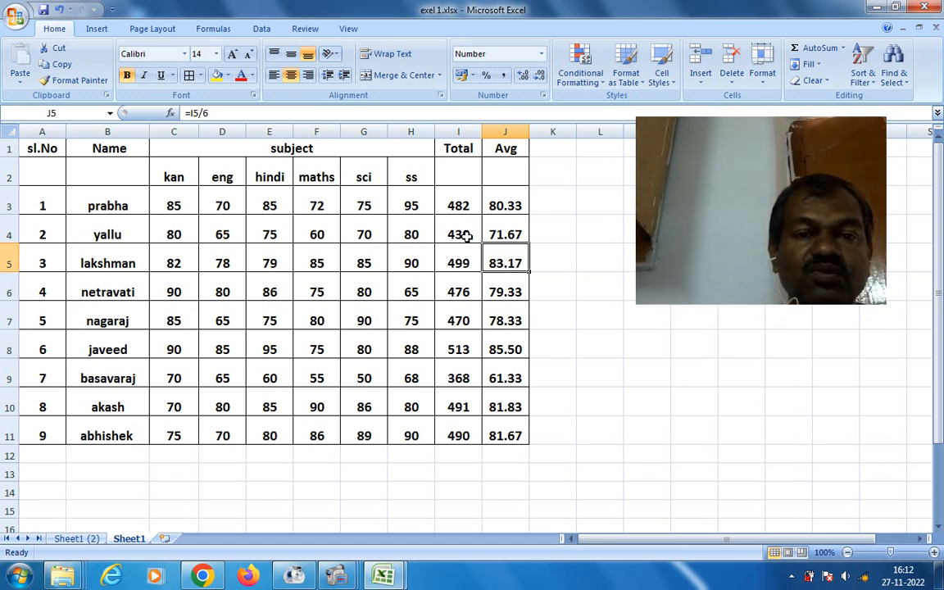
left_click(336, 575)
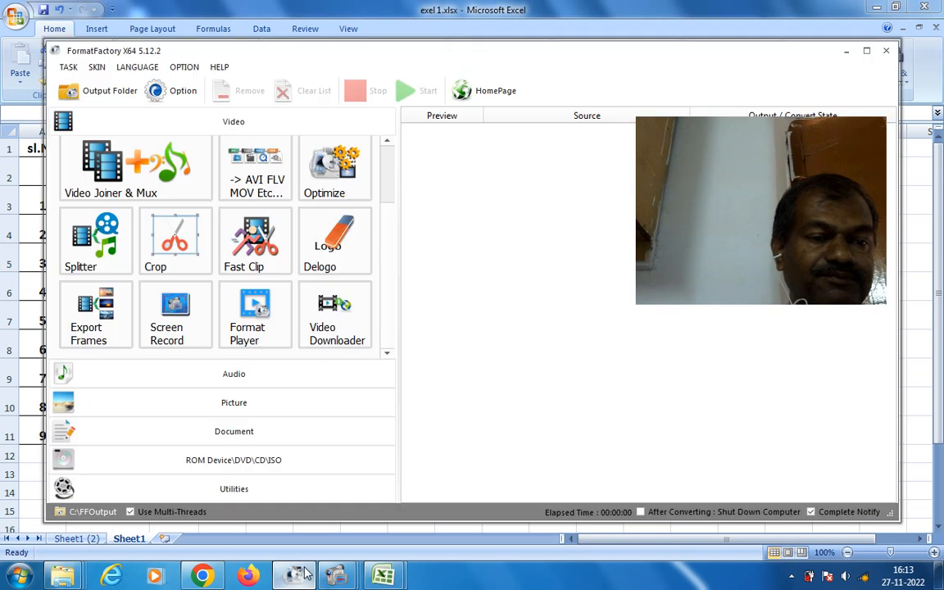
mouse_move(342, 576)
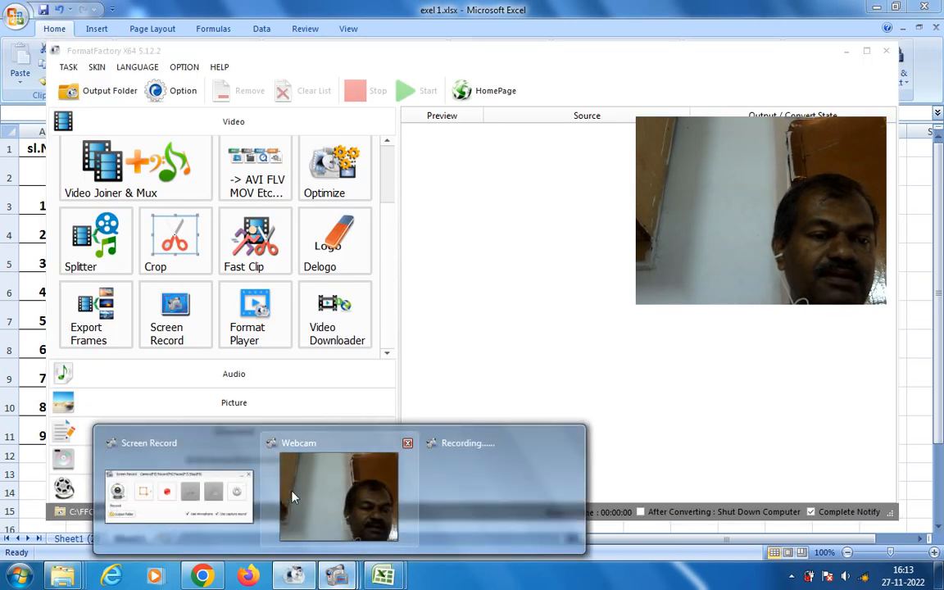